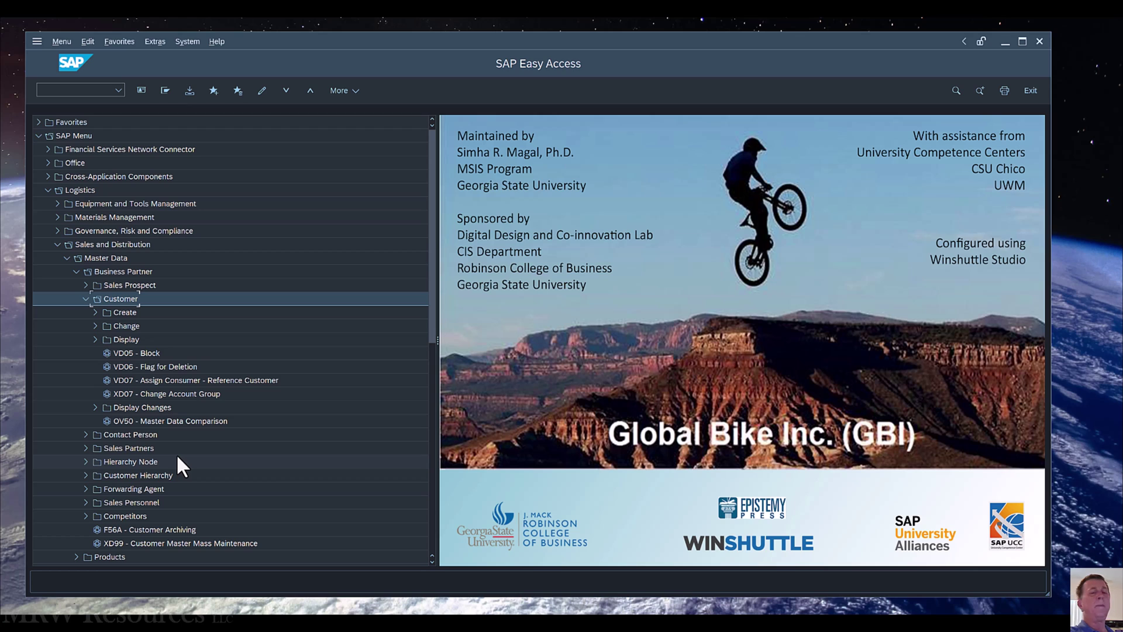
Expand the customer Create folder in the SAP menu and select the XD01 - Complete entry.
key(Down)
key(Right)
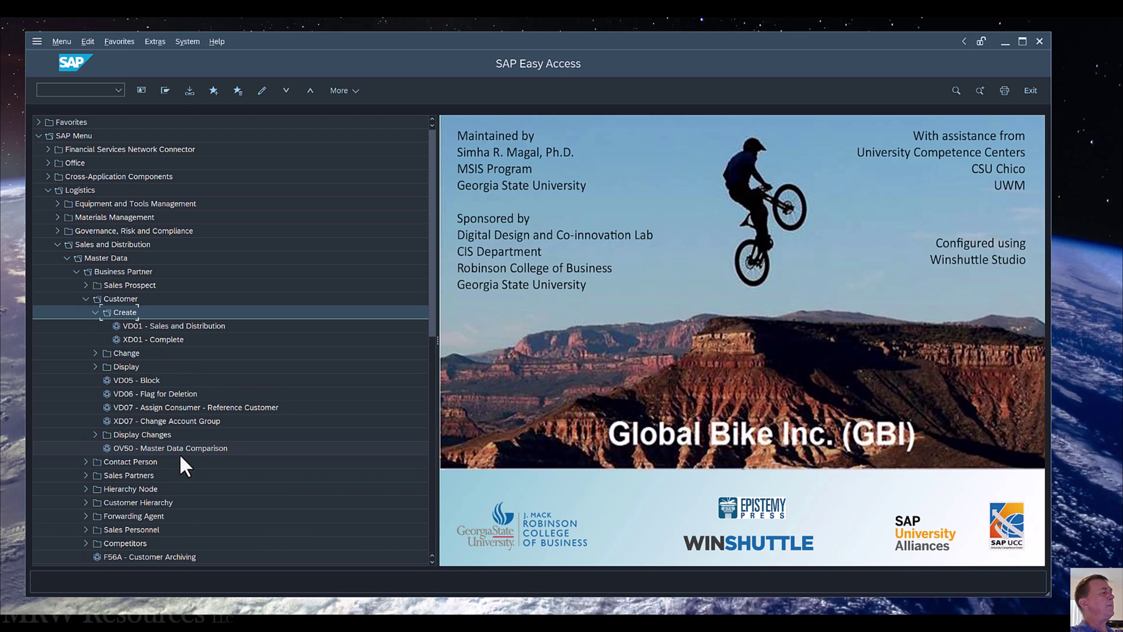
key(Down)
key(Down)
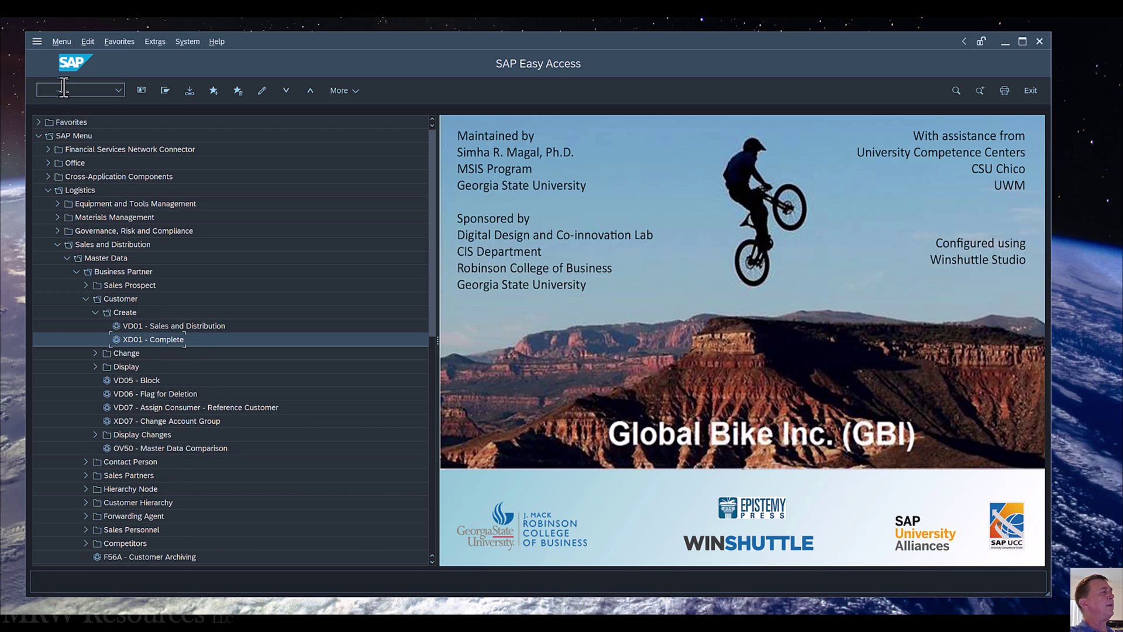
Start transaction XD01 and choose to create the business partner as an organization.
click(42, 90)
text(xd01)
key(Return)
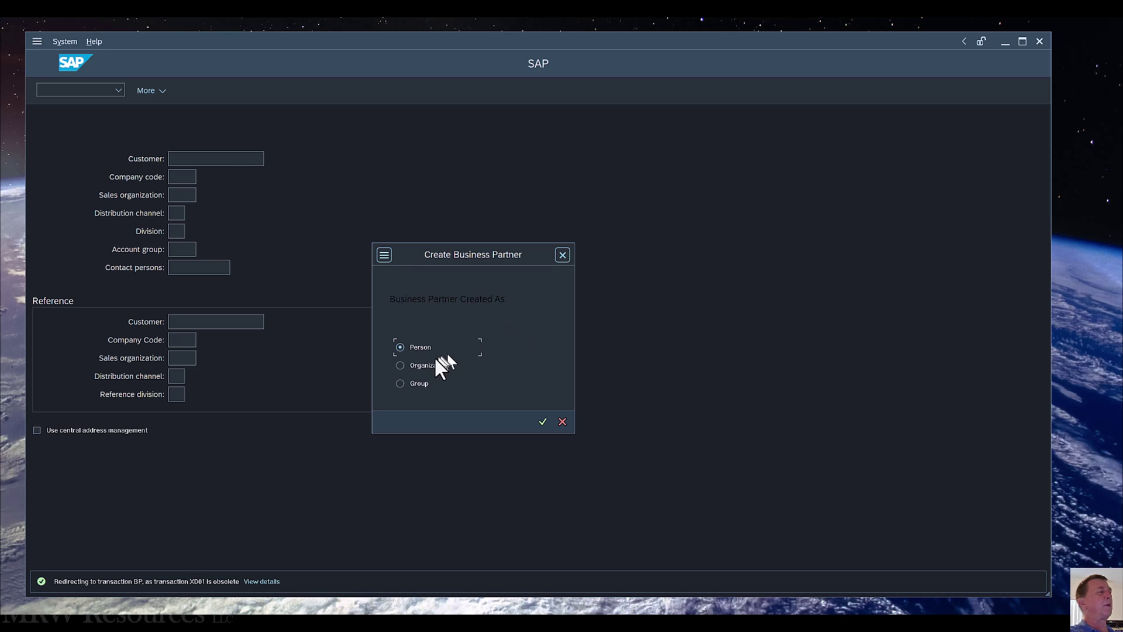
click(540, 421)
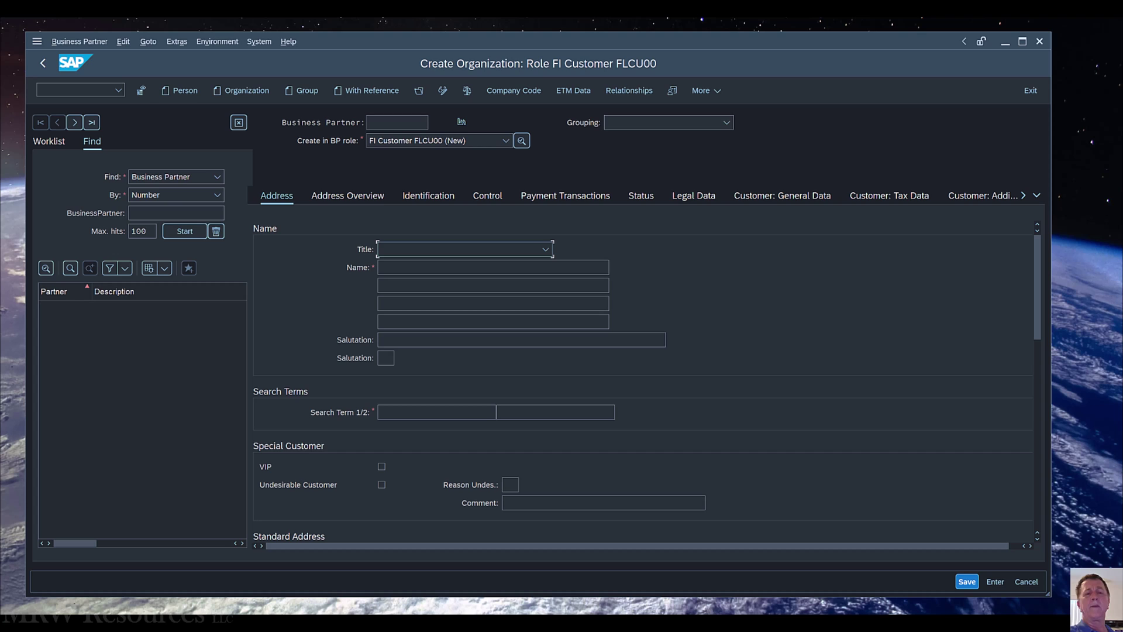
Enter the business partner number and set the grouping to the first External Number Assignment option.
click(378, 122)
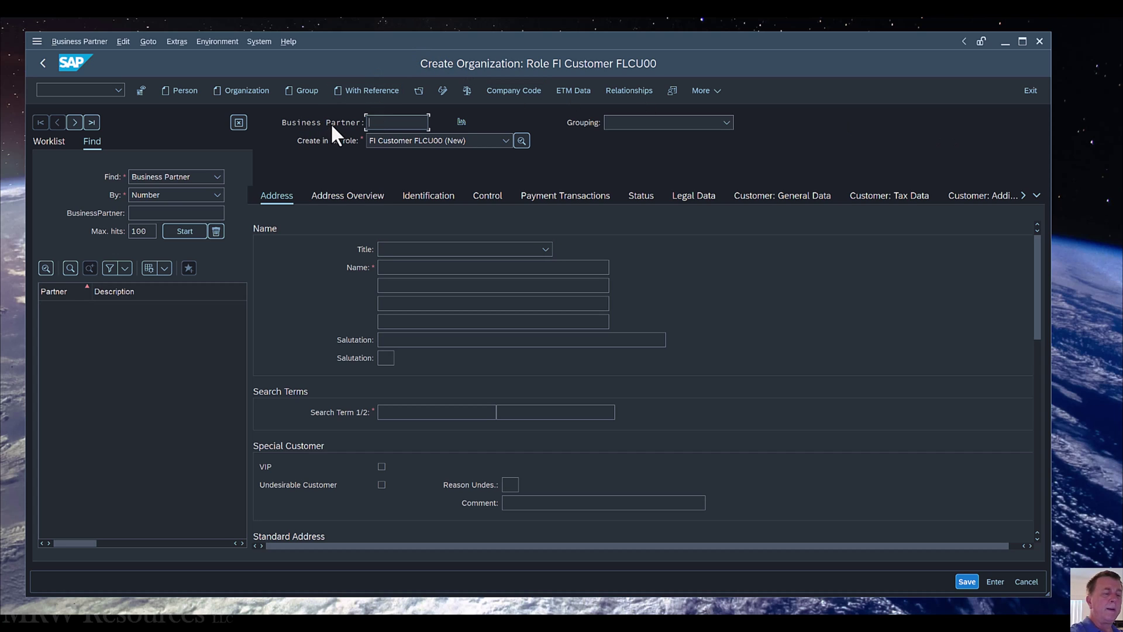
text(71)
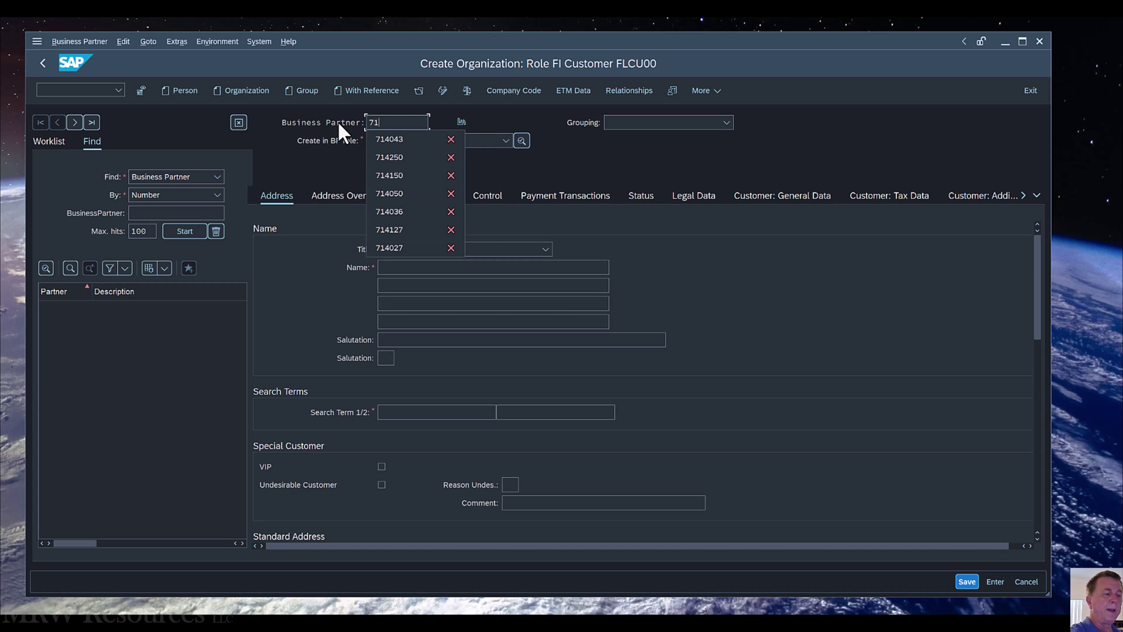
text(90)
text(027)
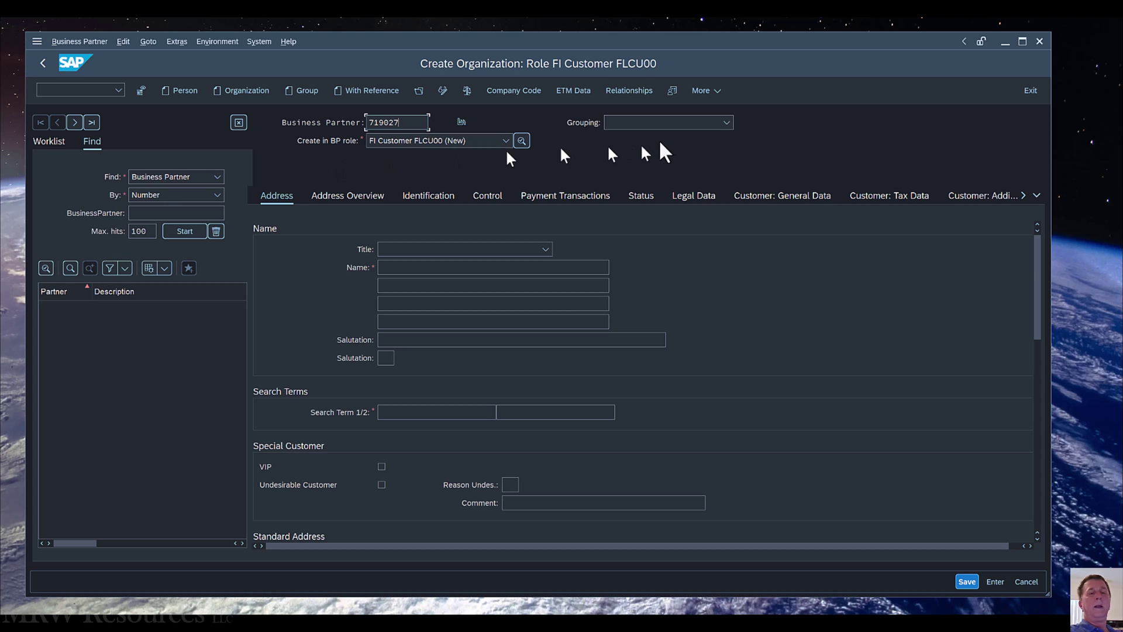
click(687, 125)
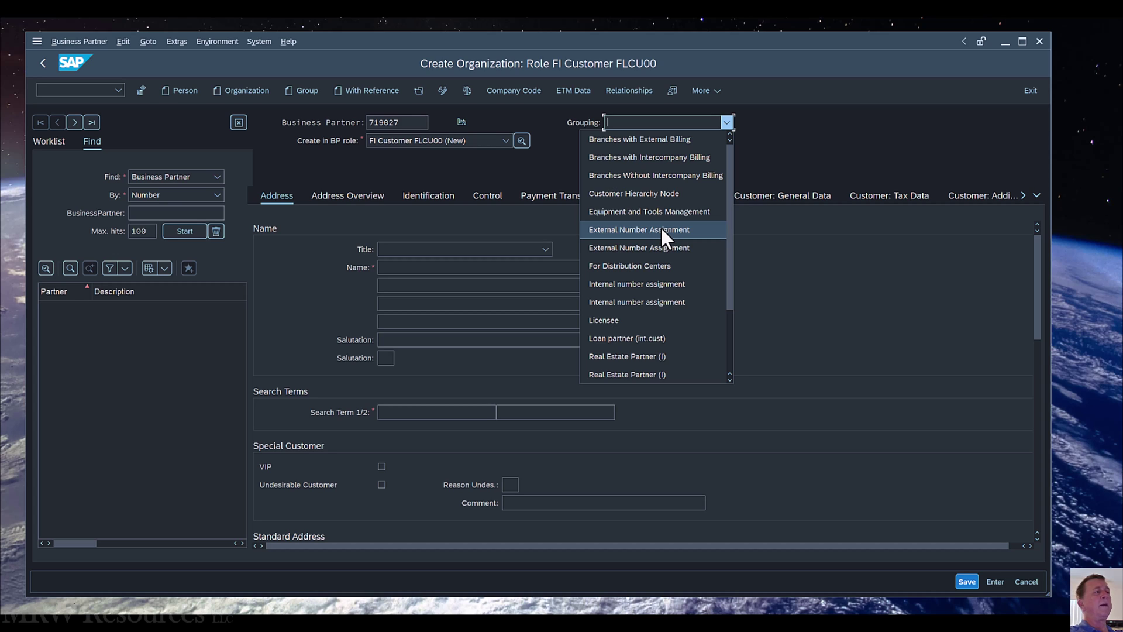
click(661, 229)
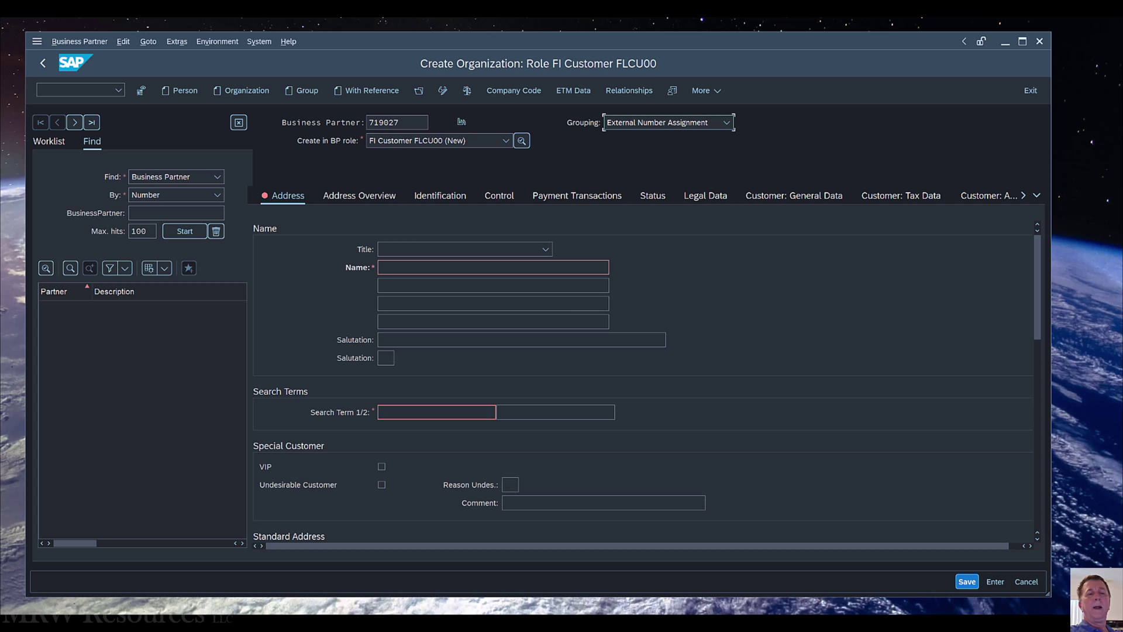
Set the title to Company, with the name Wenger 27 Company and 27 as the first search term.
click(425, 247)
click(405, 266)
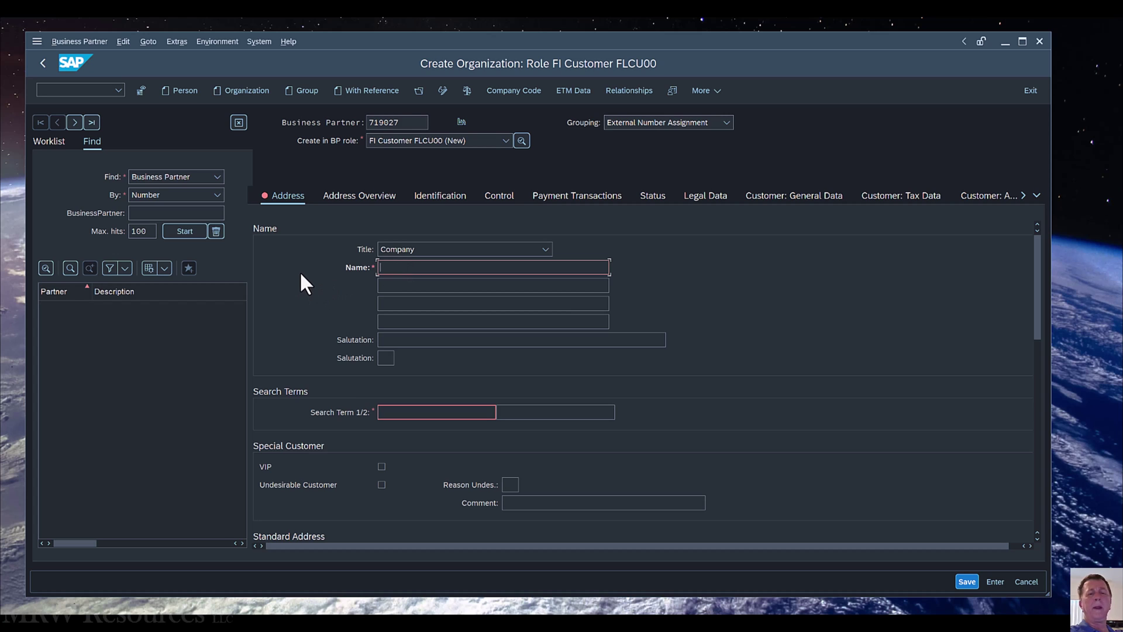
text(W)
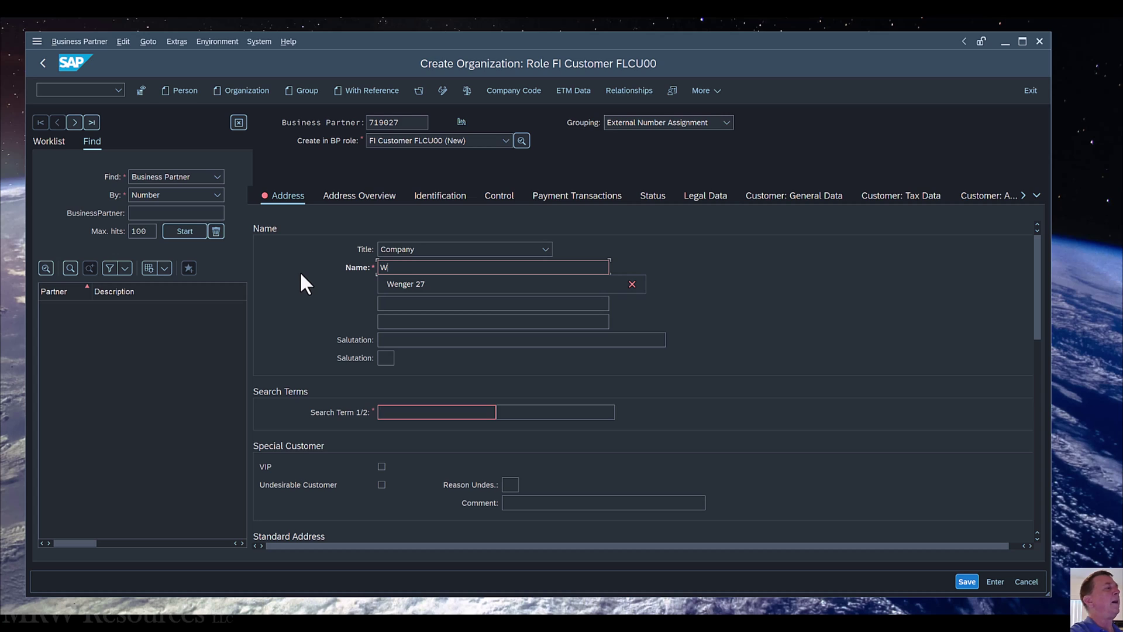
key(Down)
key(Tab)
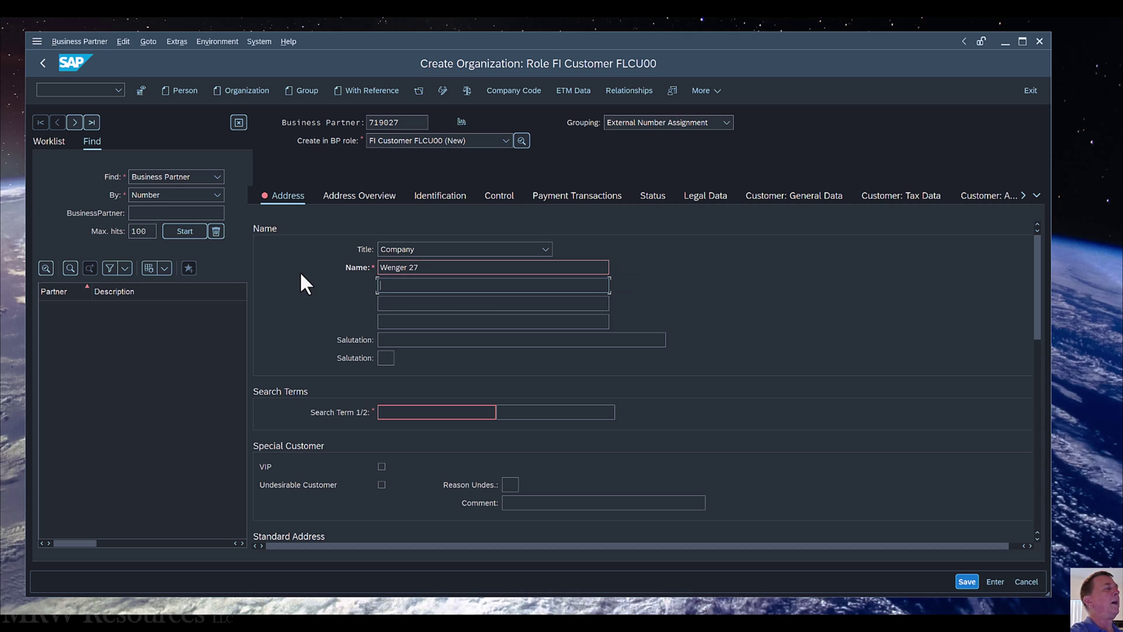
text(Company)
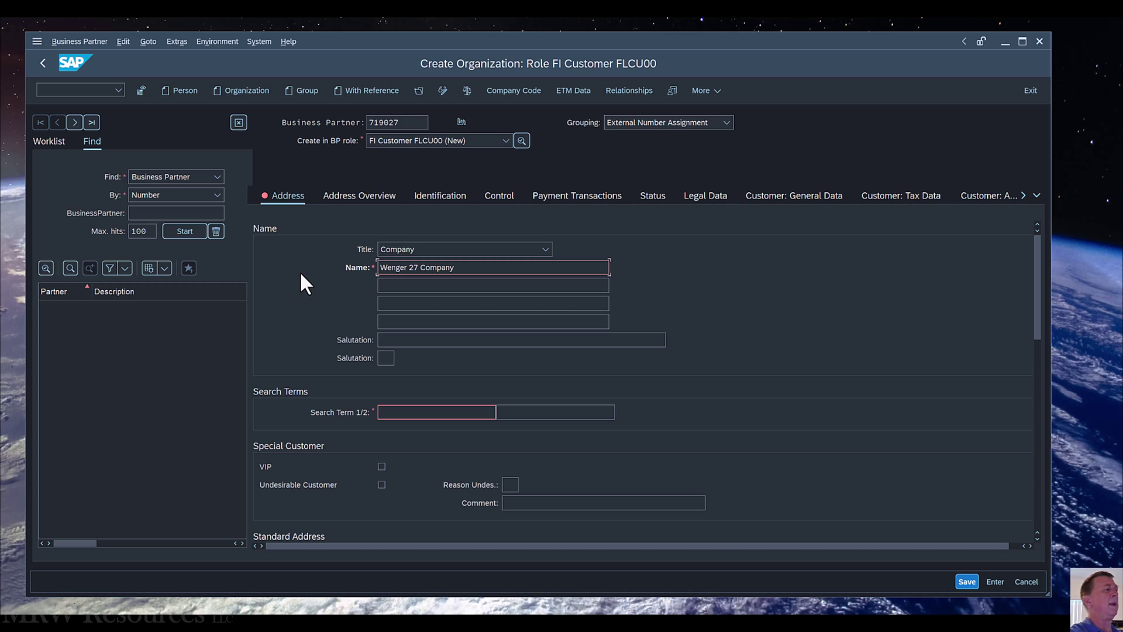
key(Tab)
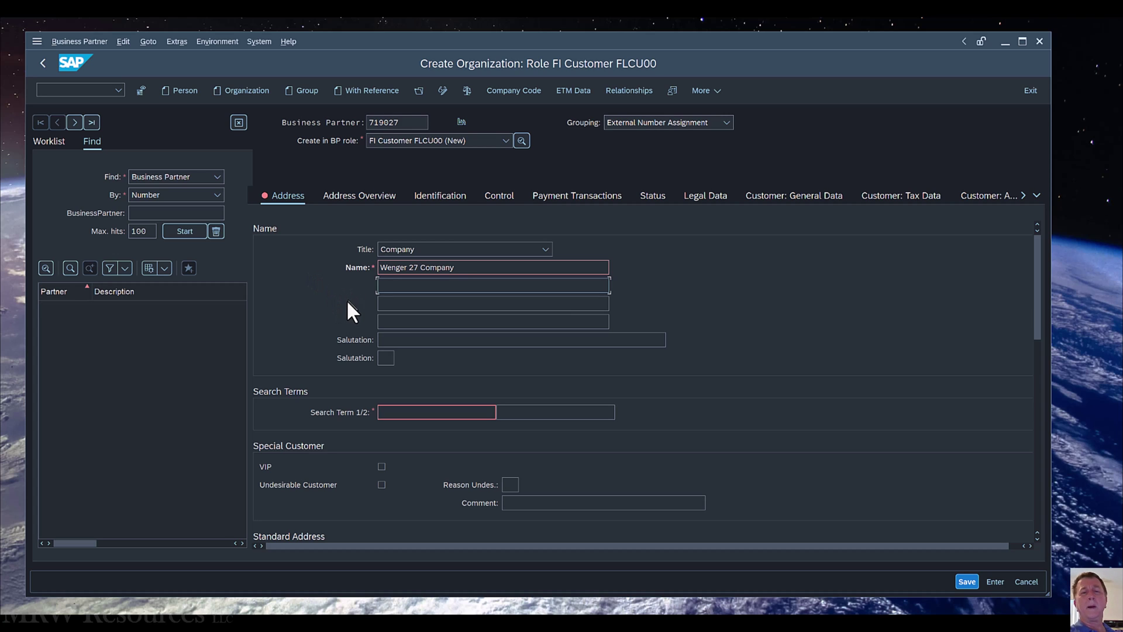
click(399, 414)
text(27)
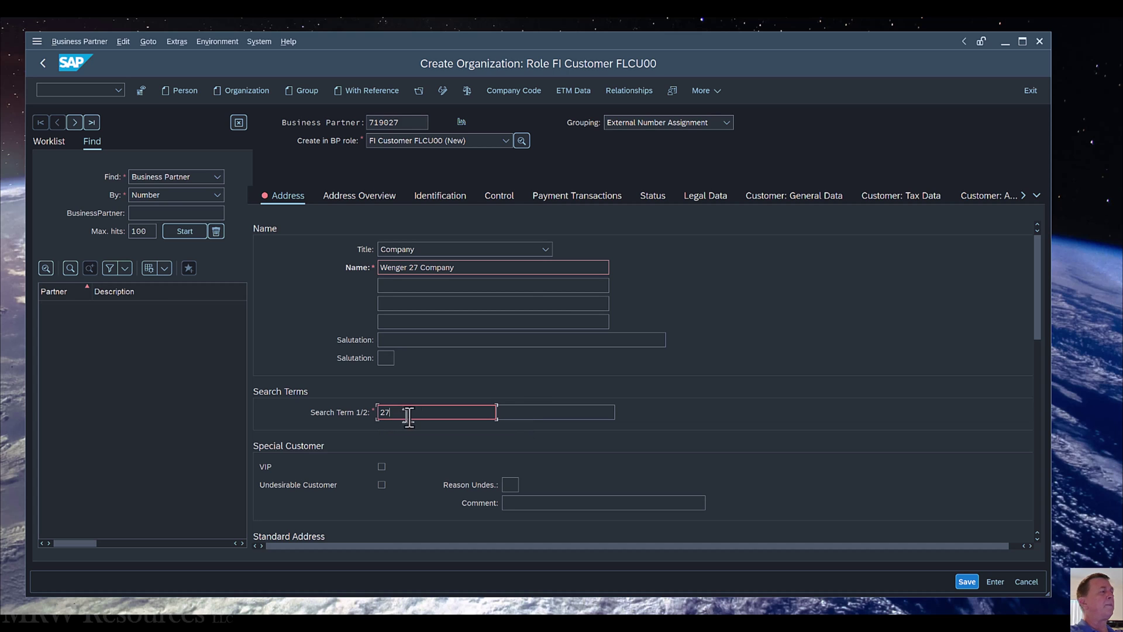
Fill in the street, house number, postal code and city of the standard address.
scroll(531, 370, down, 3)
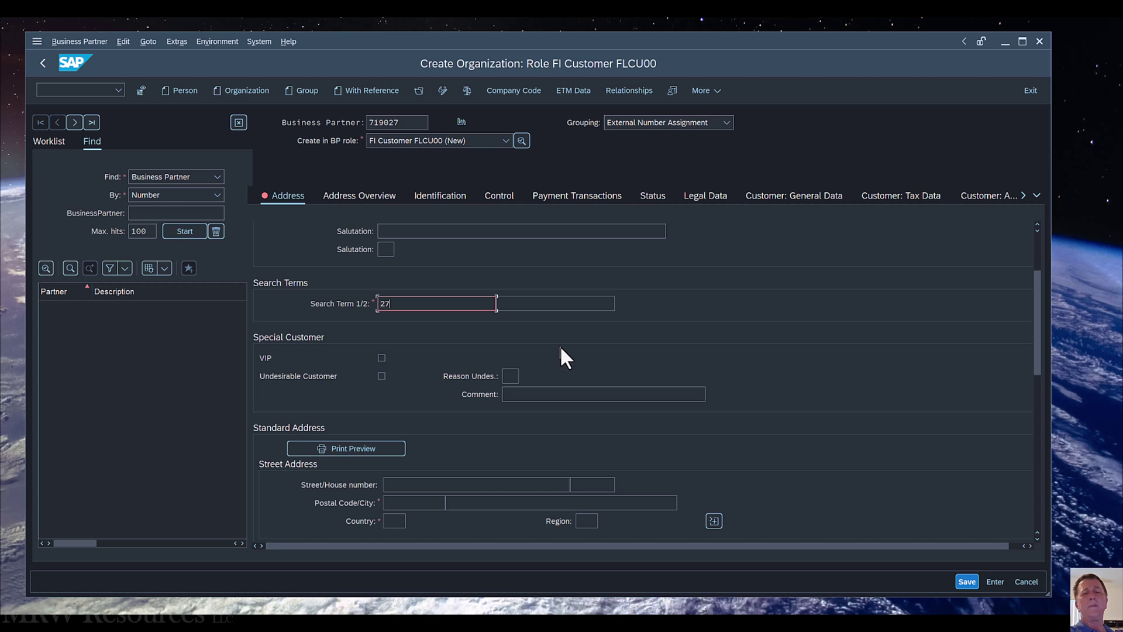
scroll(560, 351, down, 2)
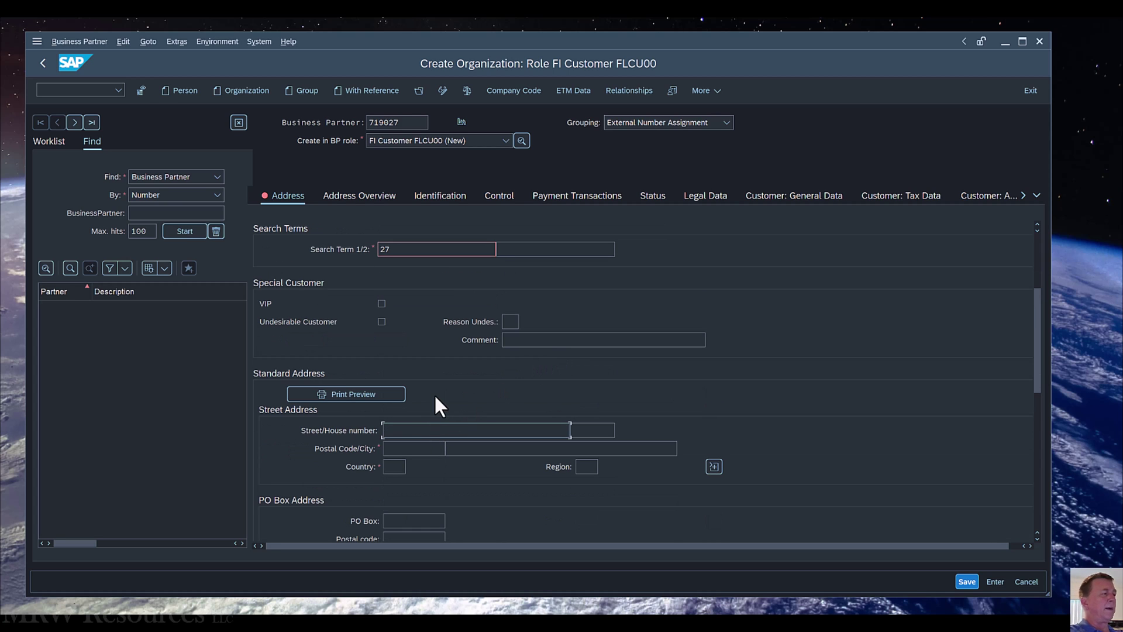
text(Main)
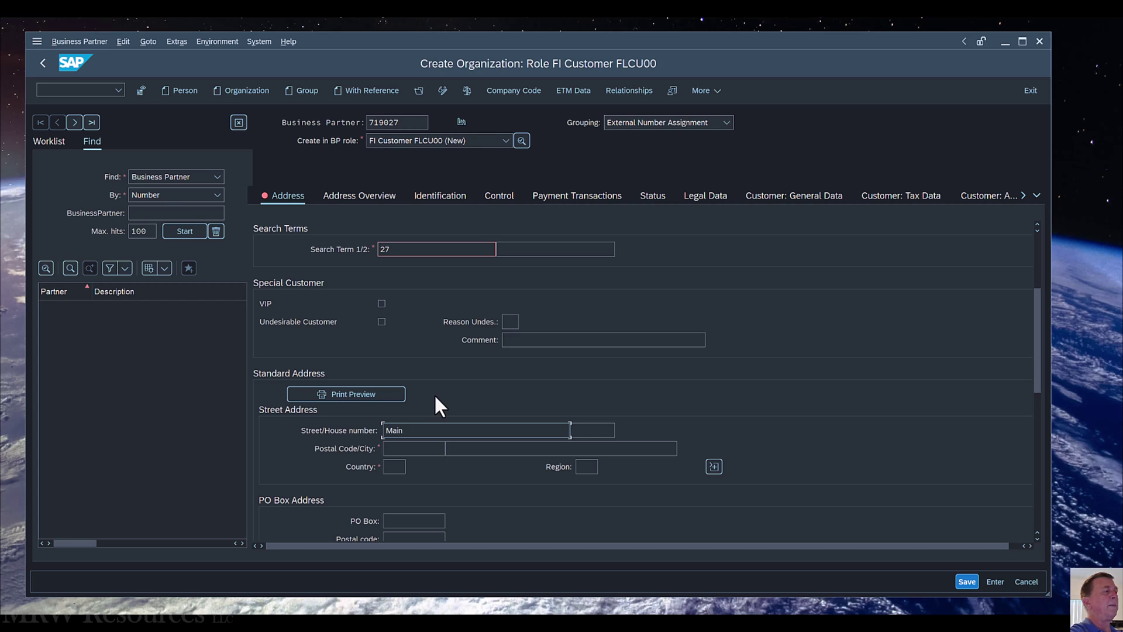
text( St1234)
key(Tab)
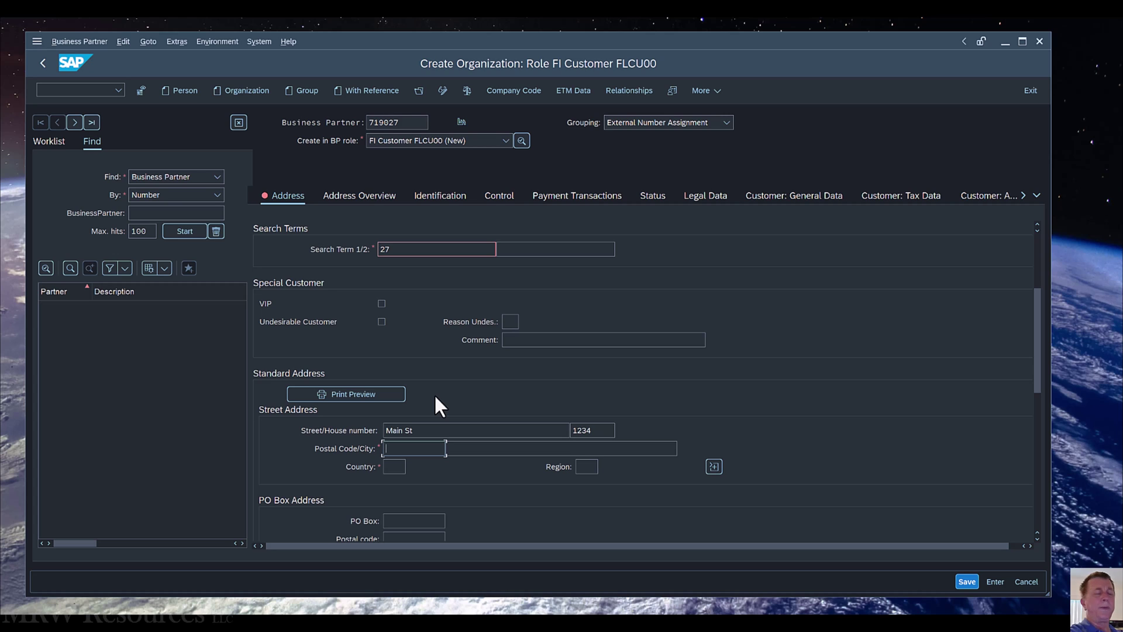
text(80202)
key(Tab)
text(Denvor)
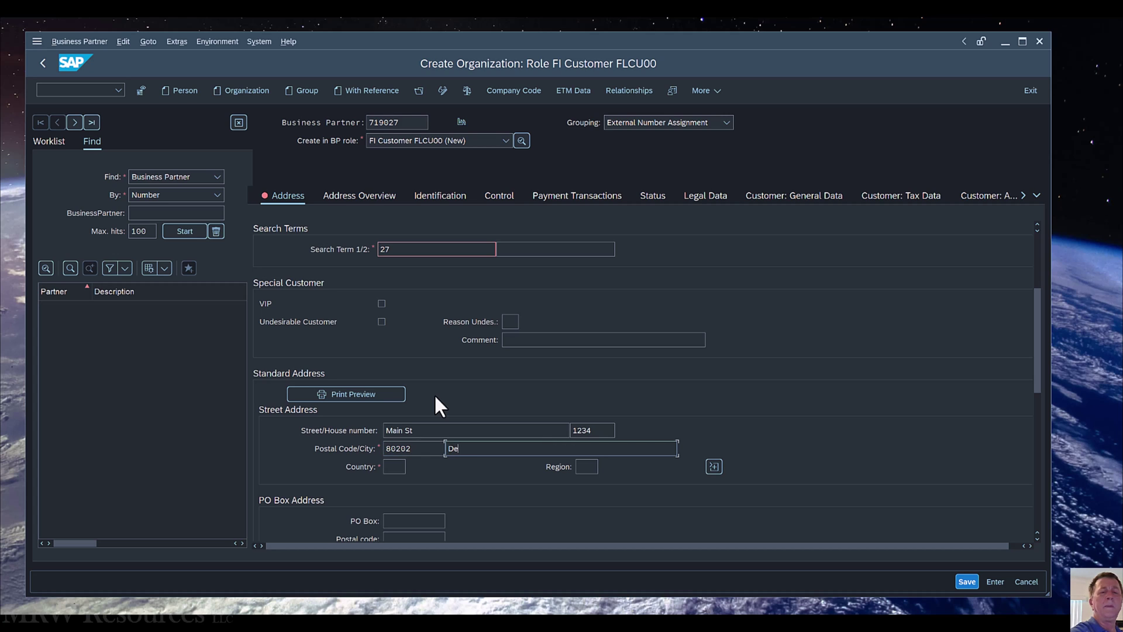
key(BackSpace)
key(BackSpace)
text(er)
Set the country of the street address to US and the region to CO.
key(Tab)
text(US)
key(Return)
text(US)
key(Tab)
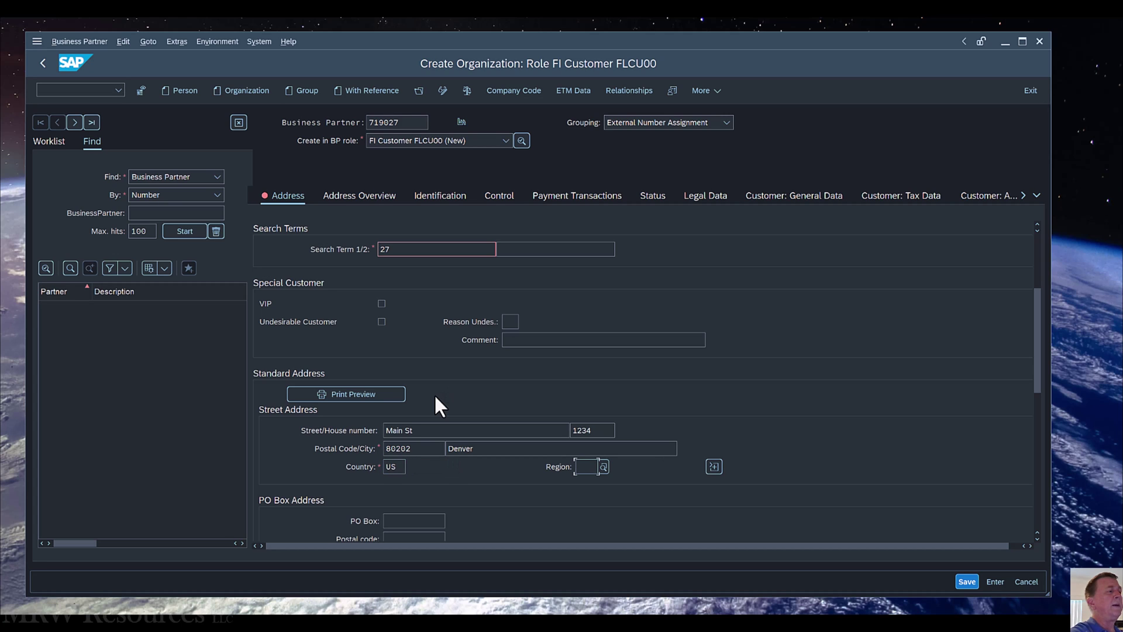
text(CO)
key(Return)
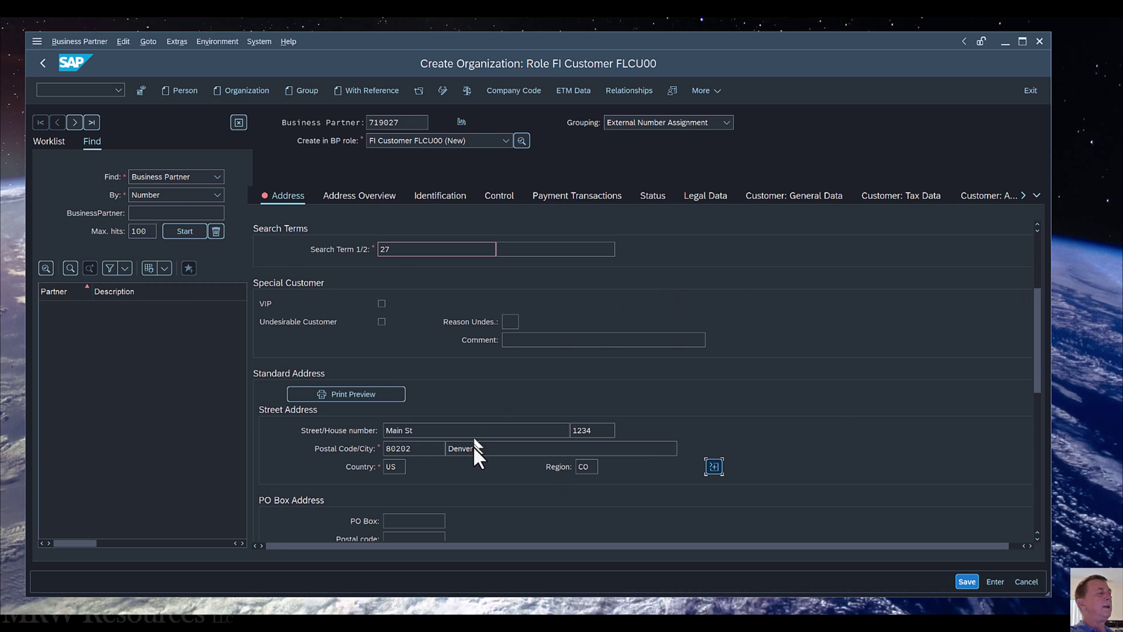
Set the communication language to English.
scroll(476, 459, down, 6)
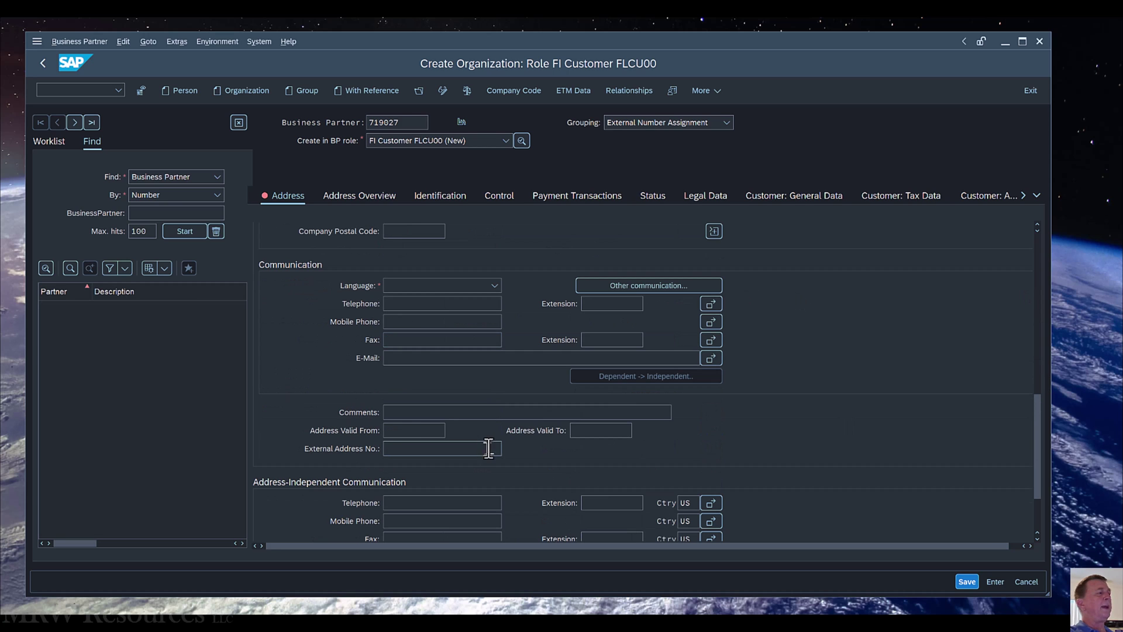
click(426, 286)
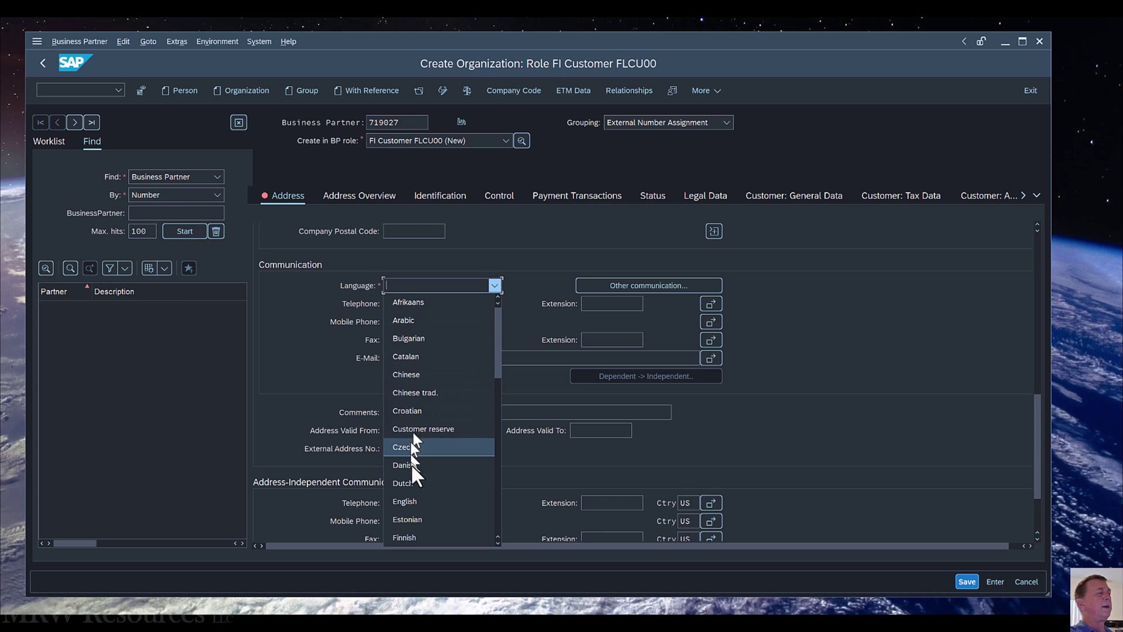
click(409, 501)
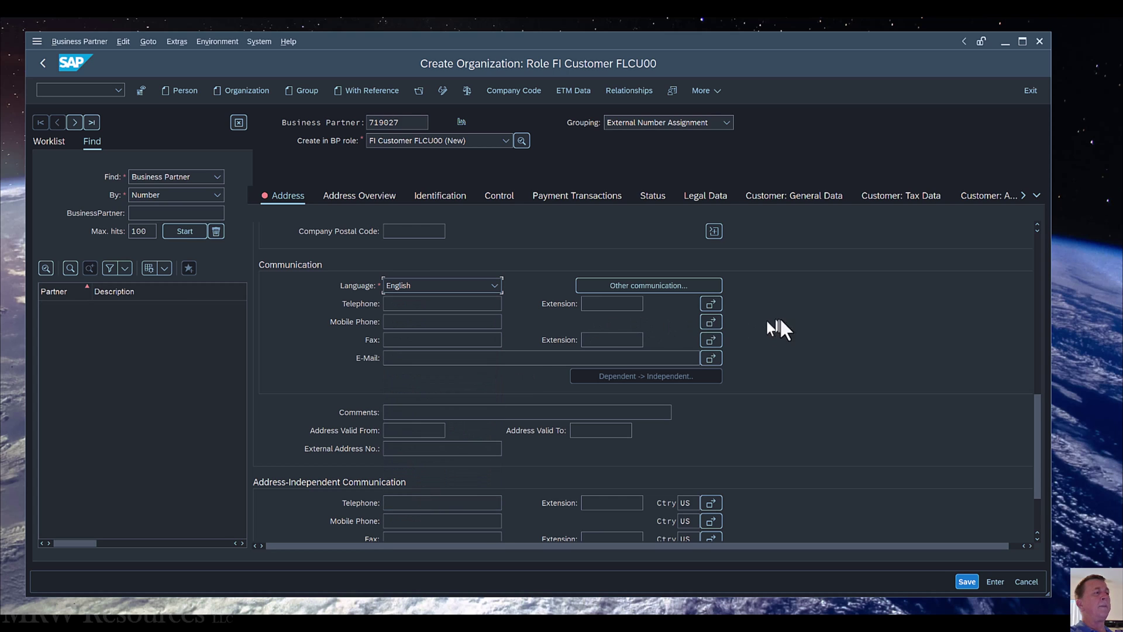
Expand the street address section to show its additional fields.
scroll(772, 325, up, 2)
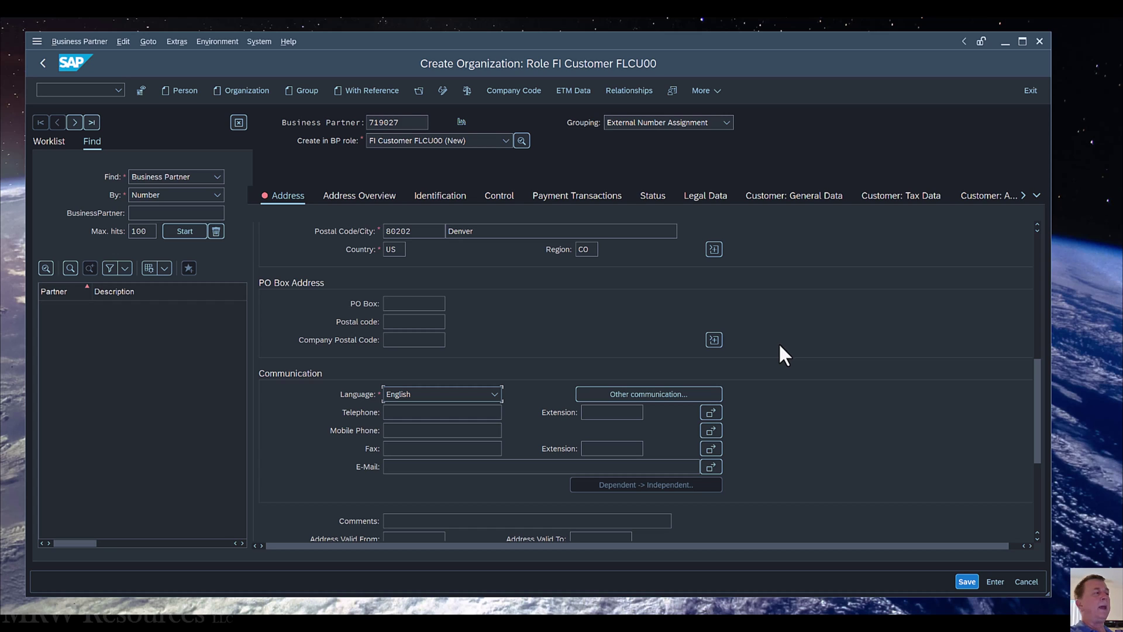
scroll(779, 351, up, 2)
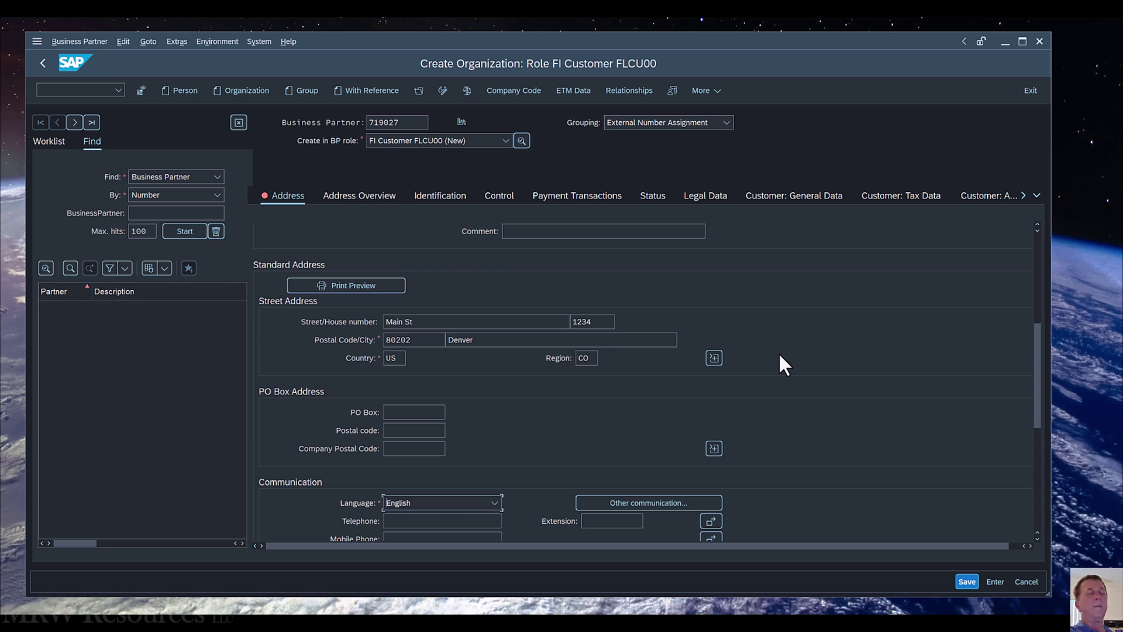
scroll(779, 354, down, 3)
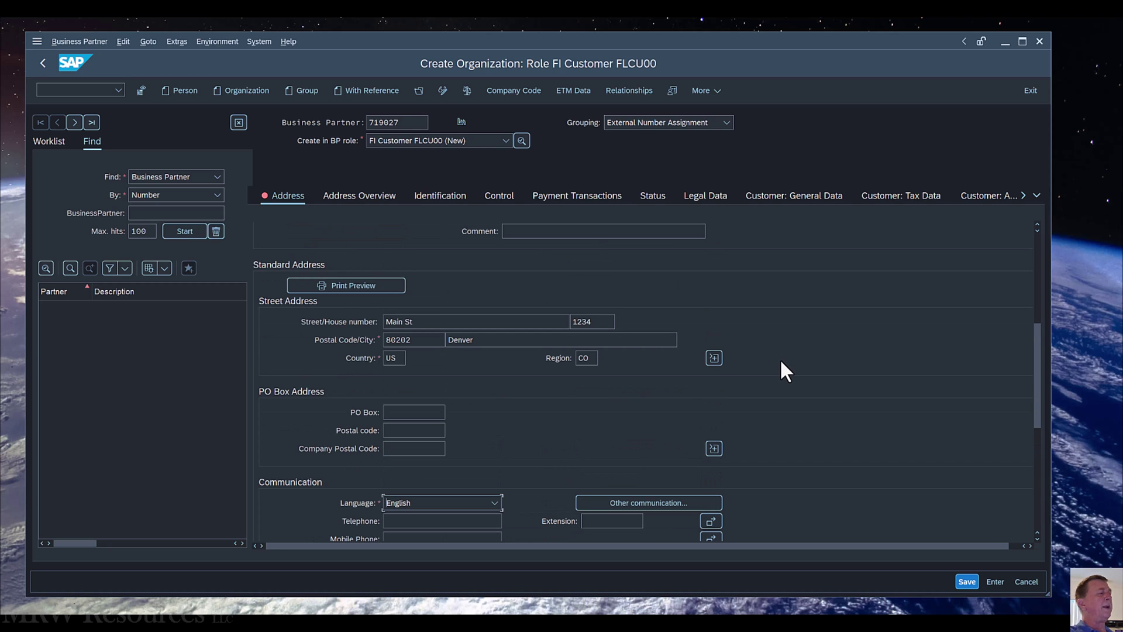
scroll(780, 360, down, 3)
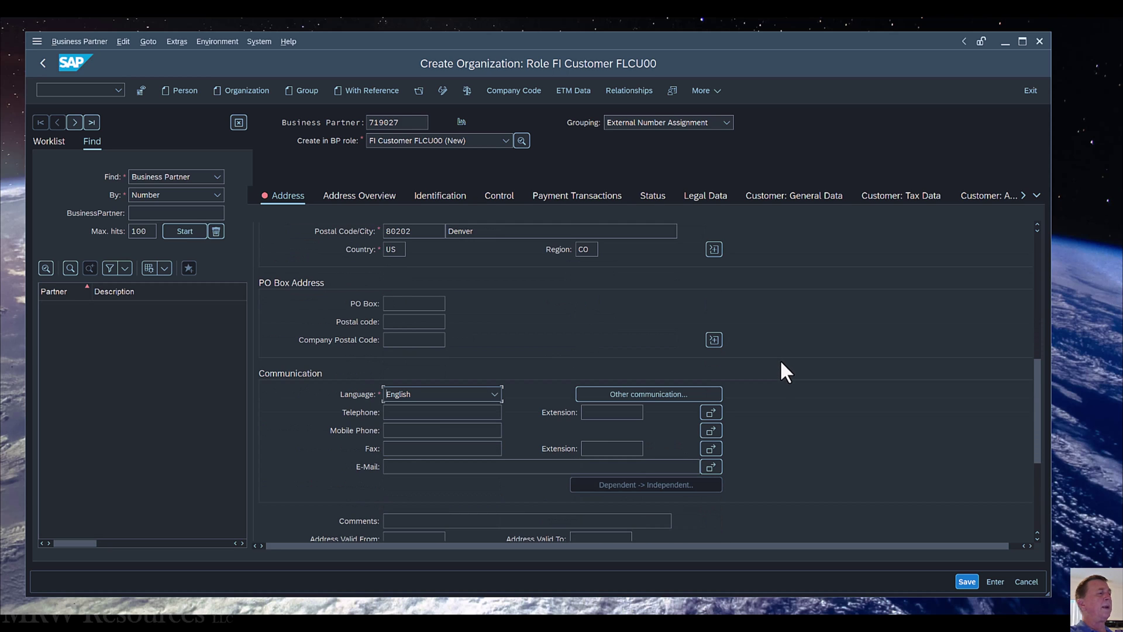
scroll(780, 359, up, 3)
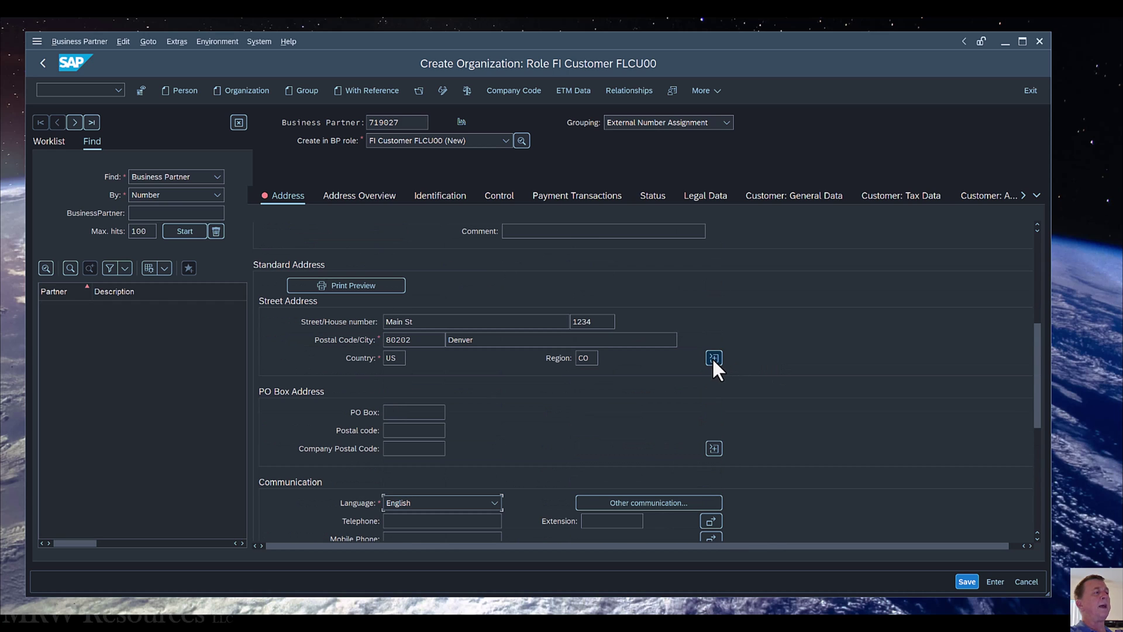
click(713, 358)
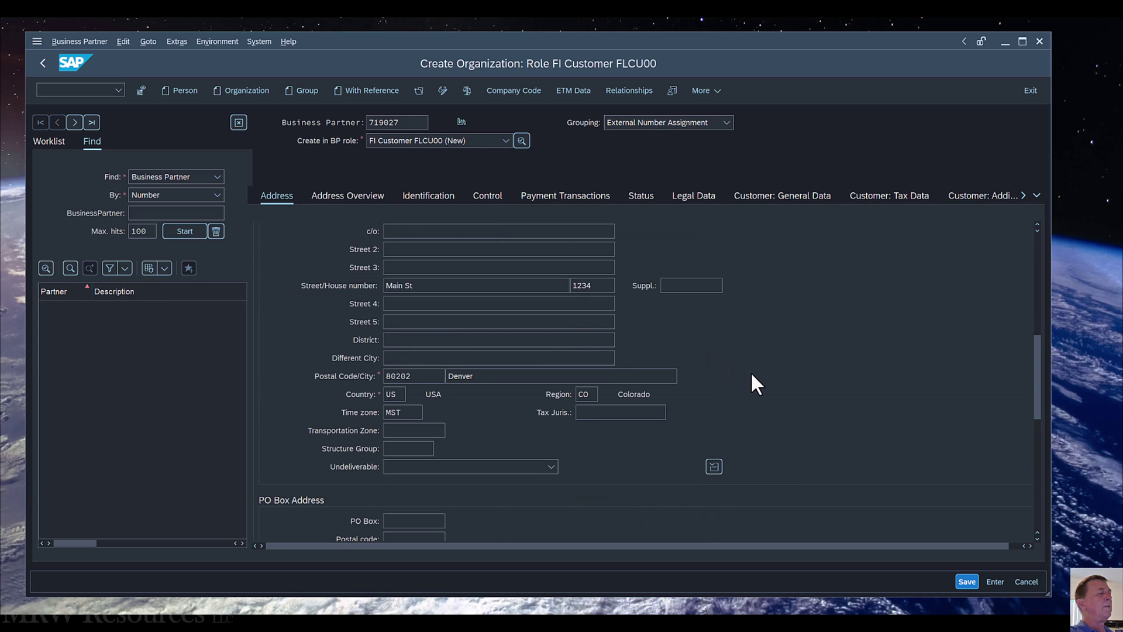
scroll(752, 375, down, 1)
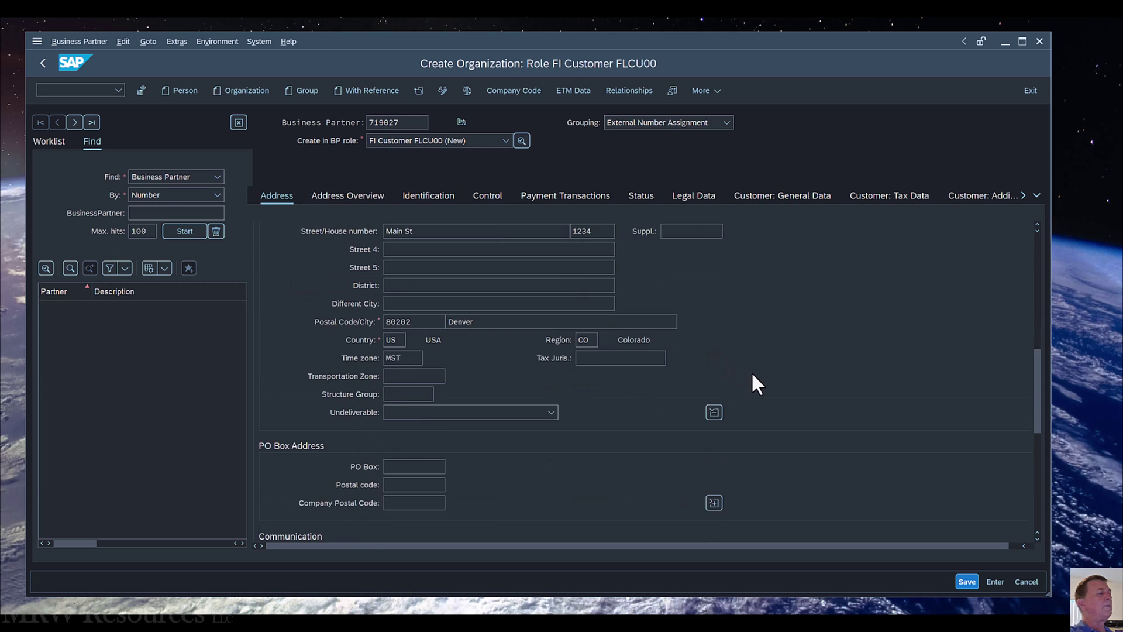
click(401, 376)
click(449, 376)
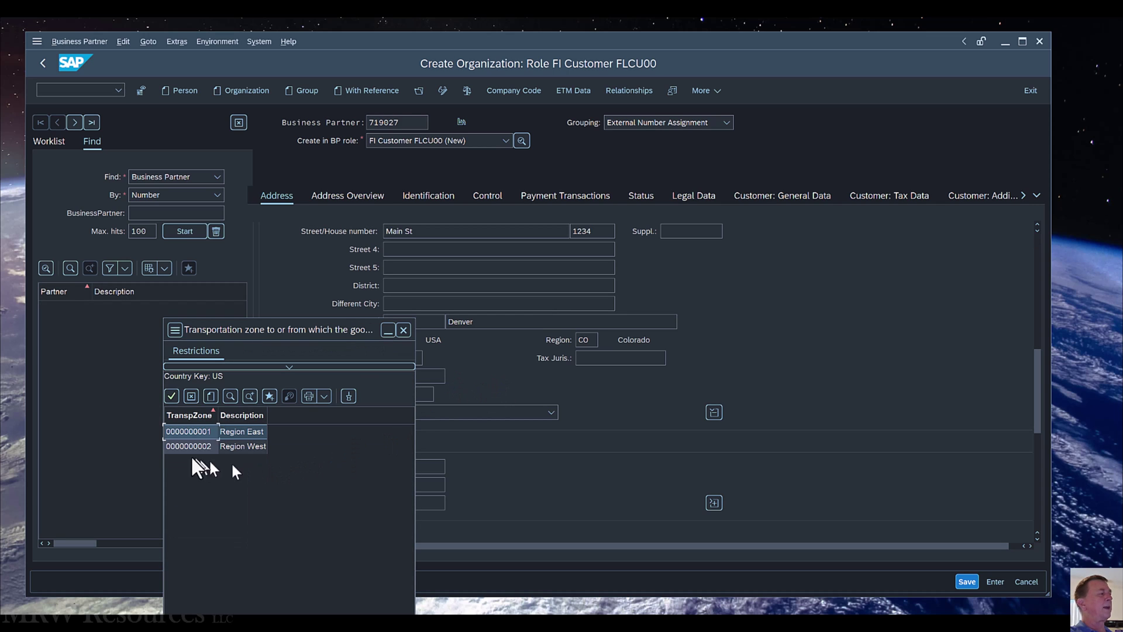
click(224, 448)
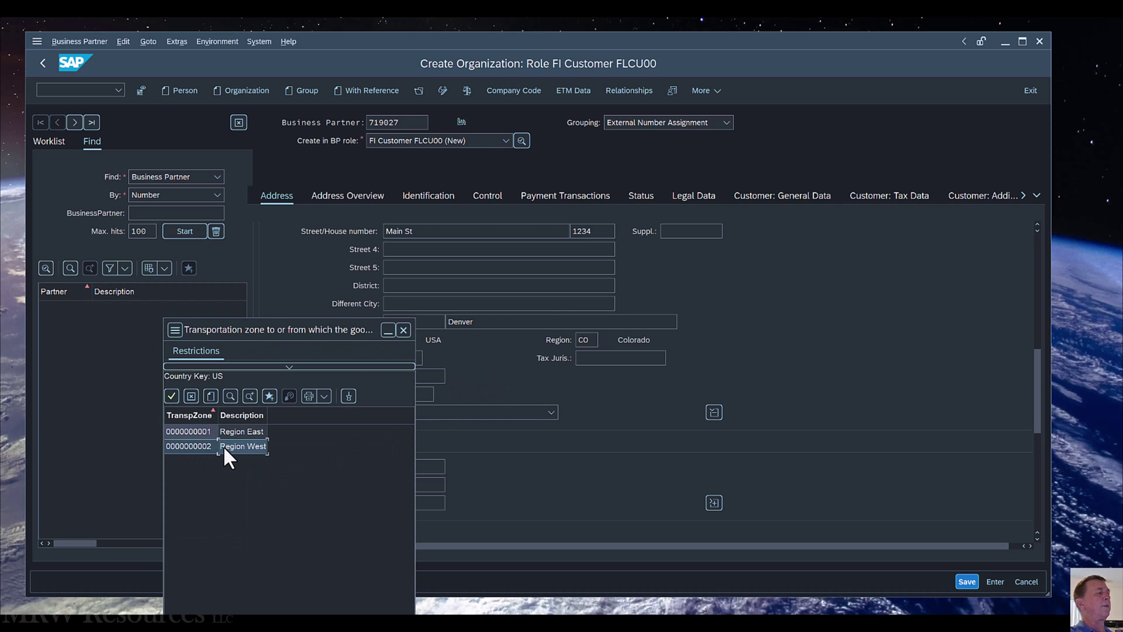
double_click(224, 446)
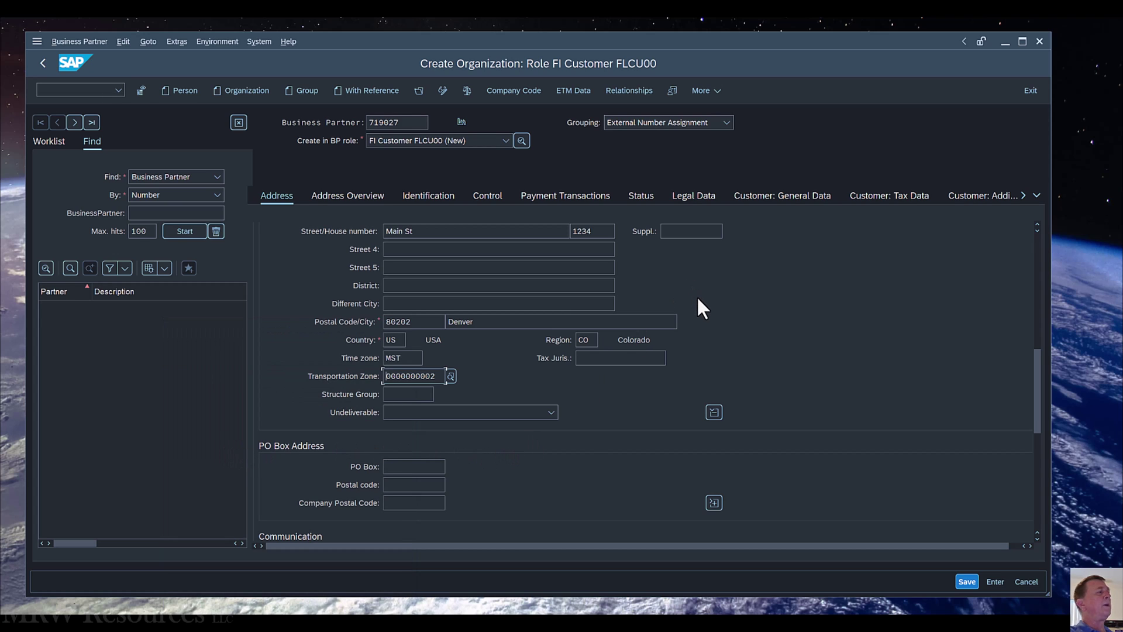
Enter the external customer number for the FI customer assignment in the customer's general data.
click(800, 199)
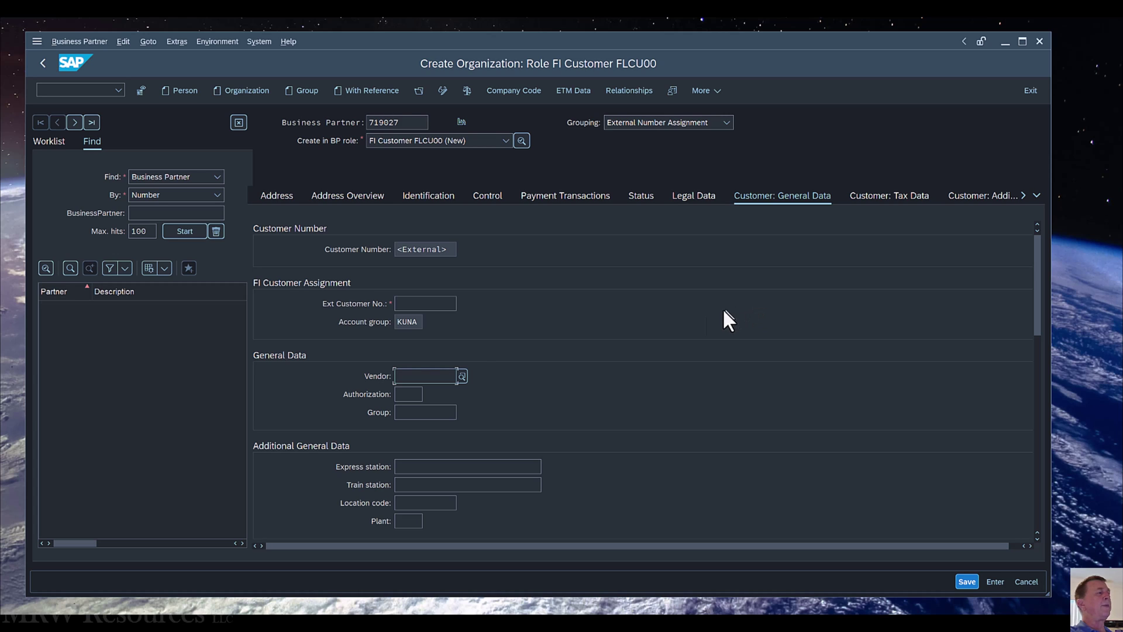
click(425, 304)
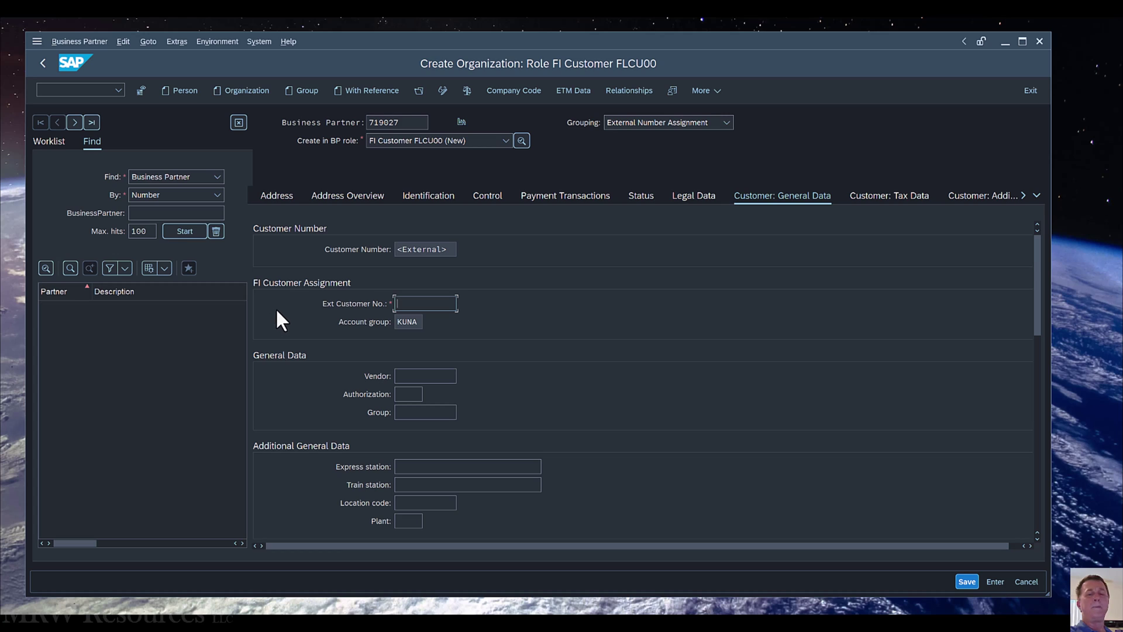
text(19027)
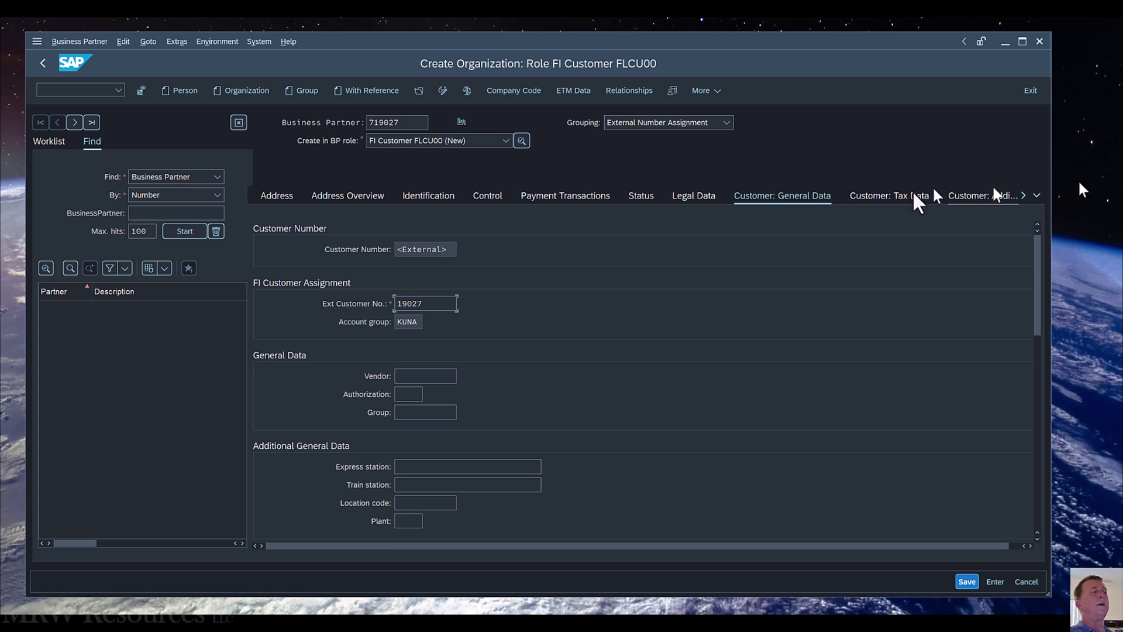
Add Dock 1 as an unloading point for the customer and assign it the US calendar.
click(1023, 195)
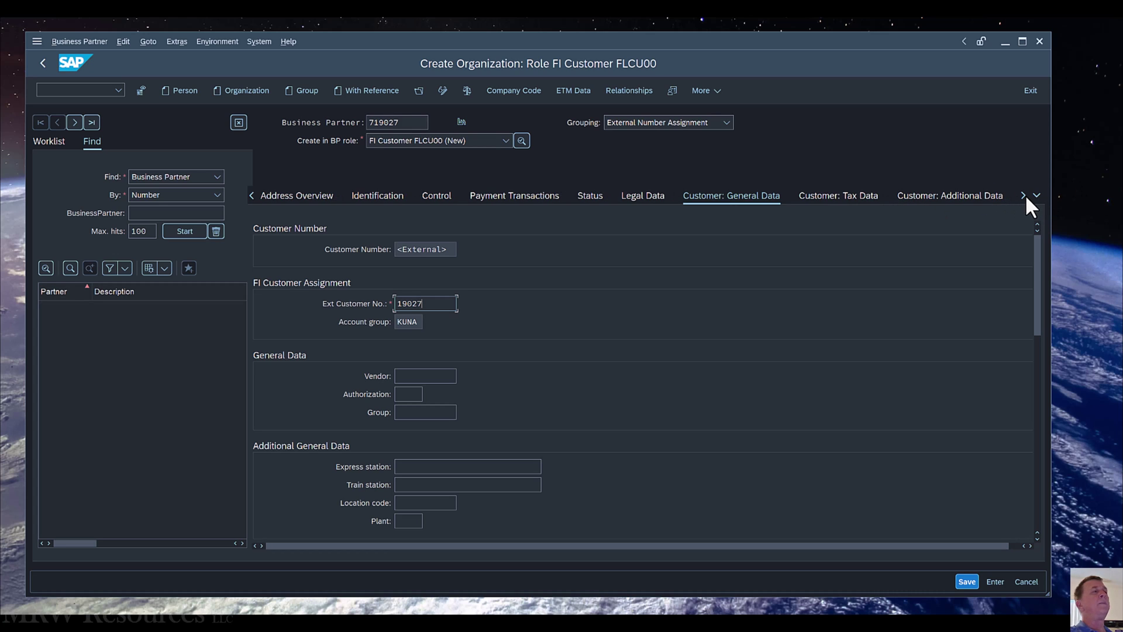
click(1024, 194)
click(1023, 195)
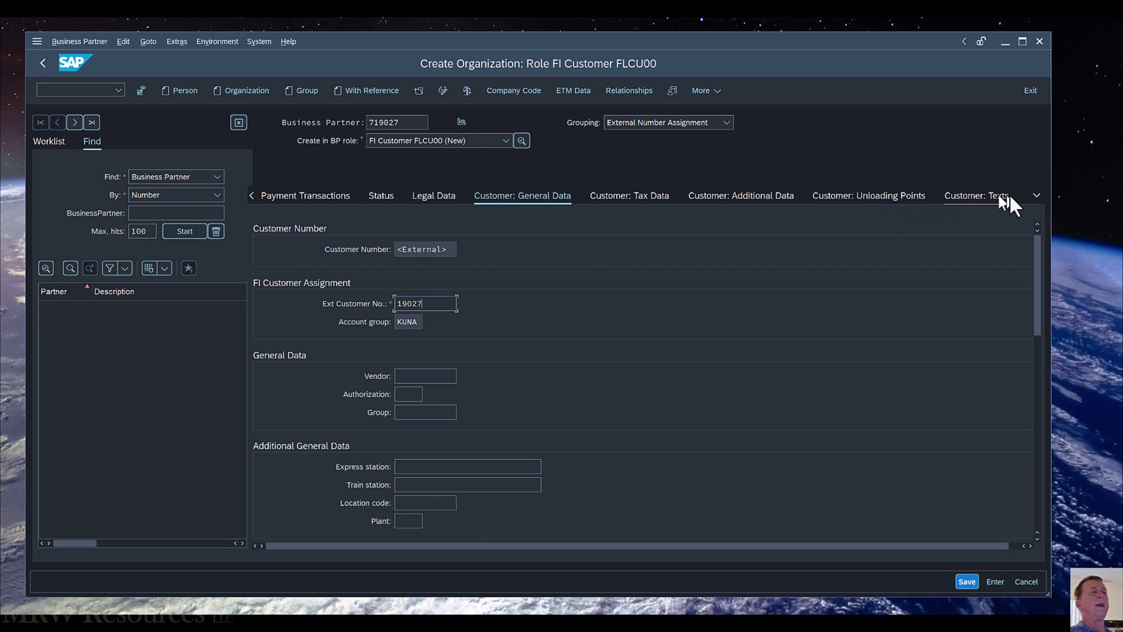
click(892, 197)
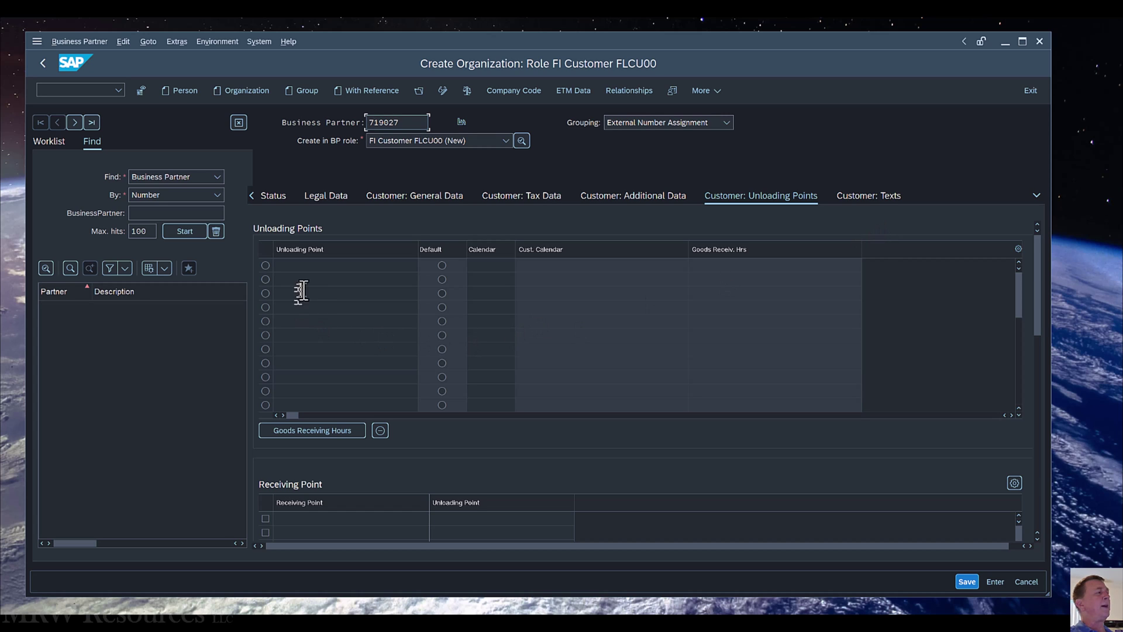
click(299, 265)
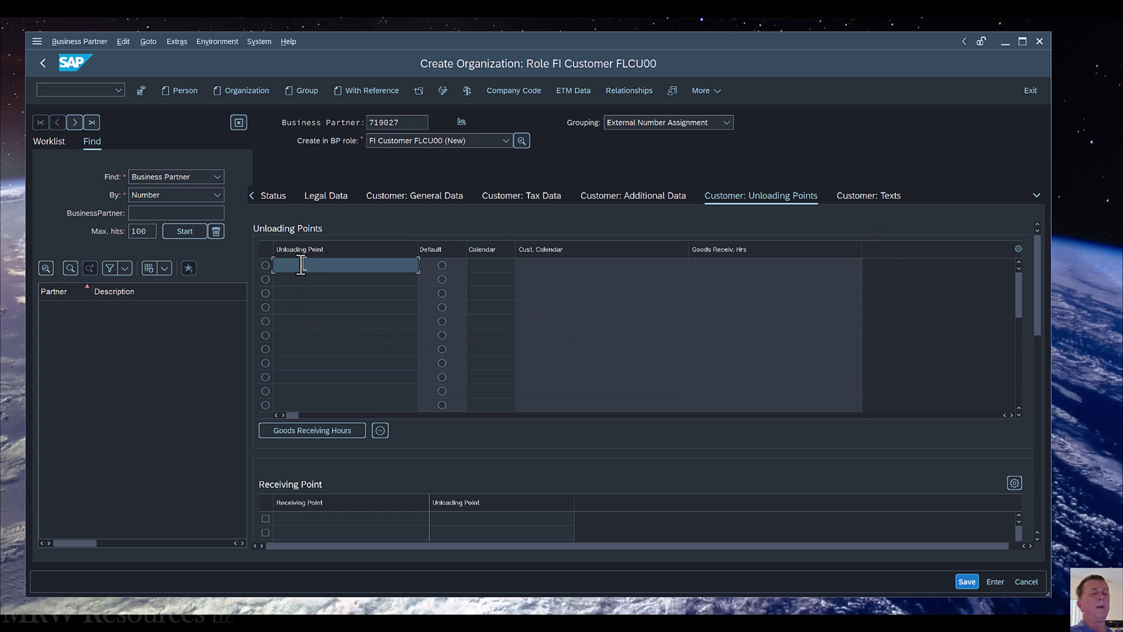
text(D)
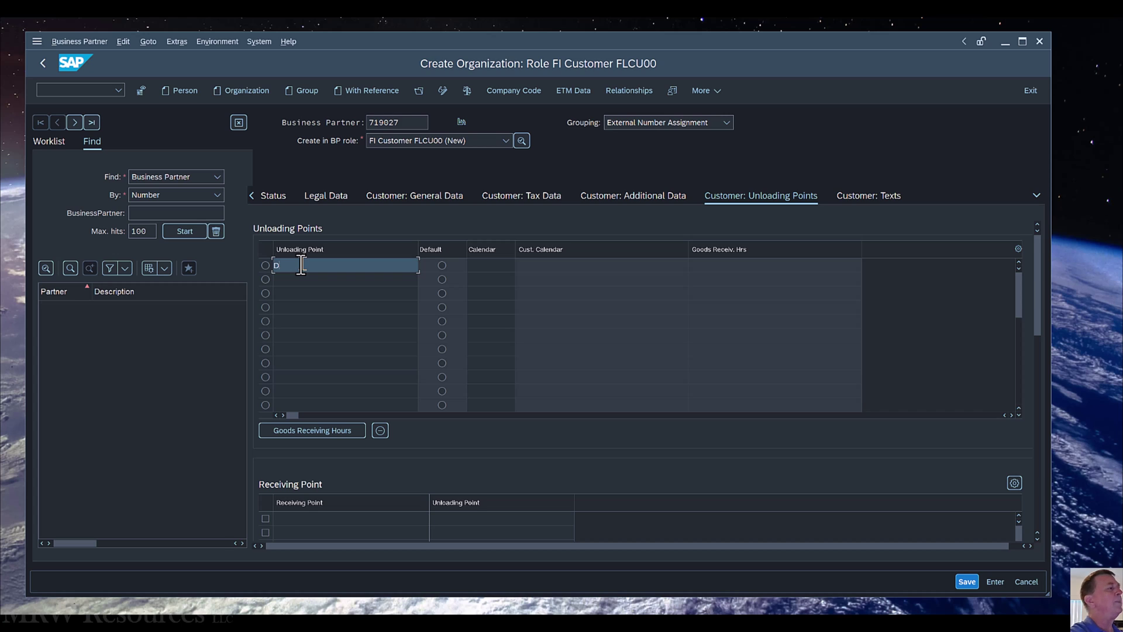
text(ock 1)
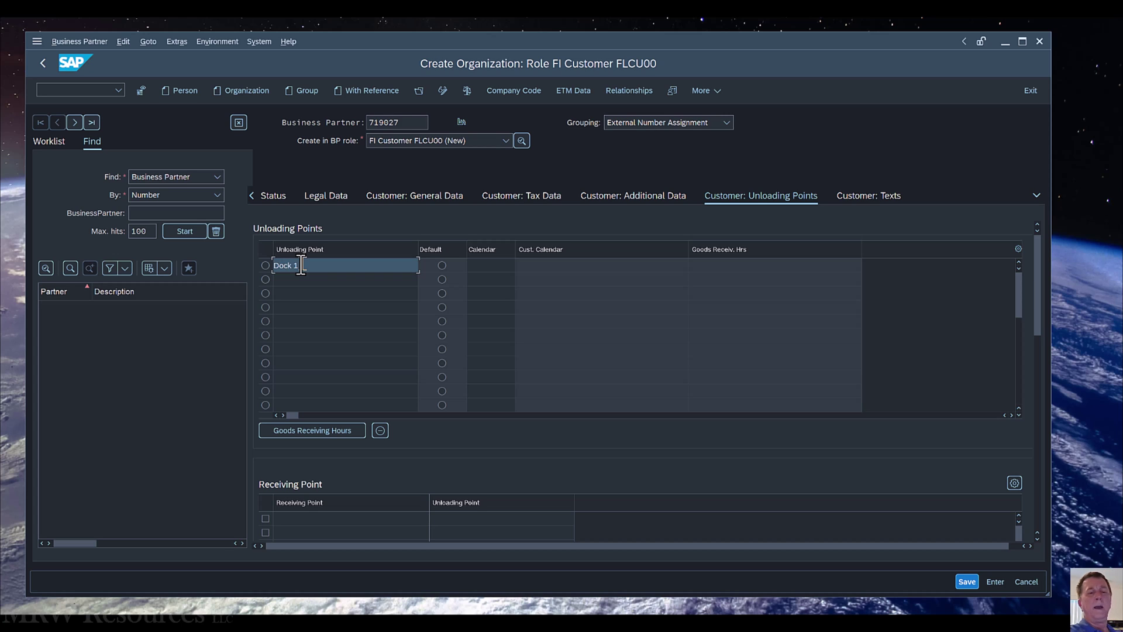
click(482, 267)
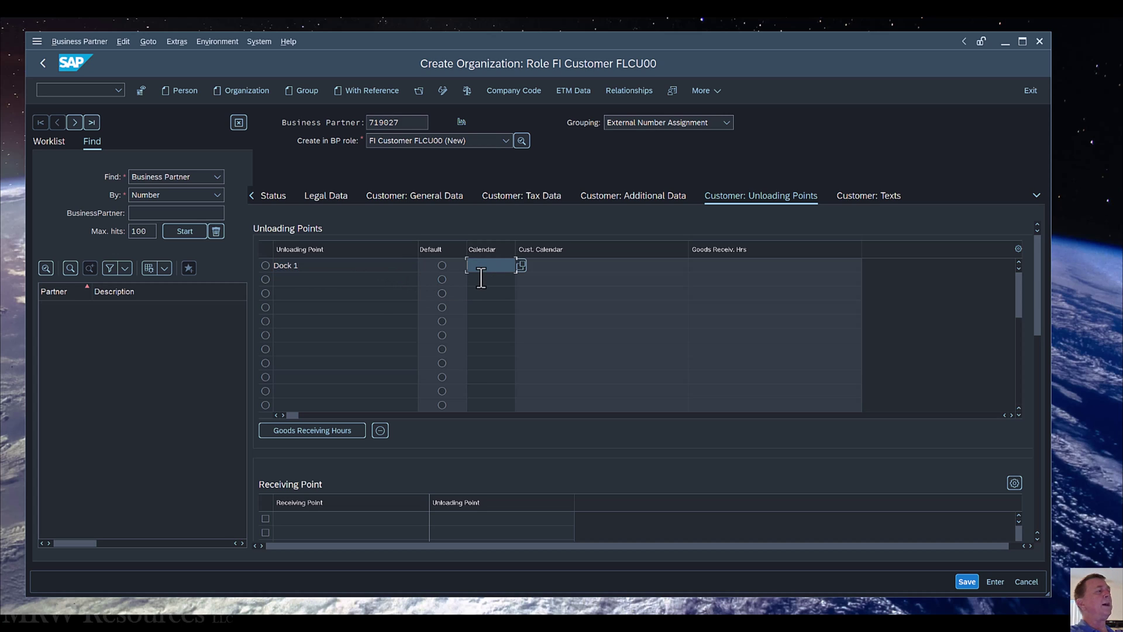
text(US)
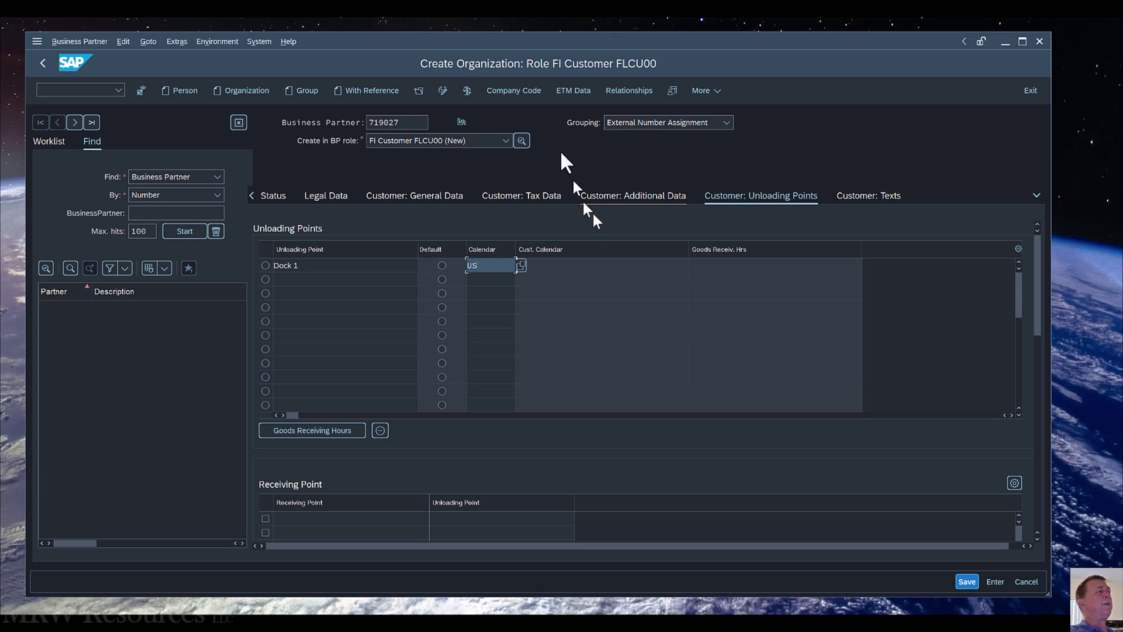
Switch to the customer's company code data and set the company code to US27.
click(507, 87)
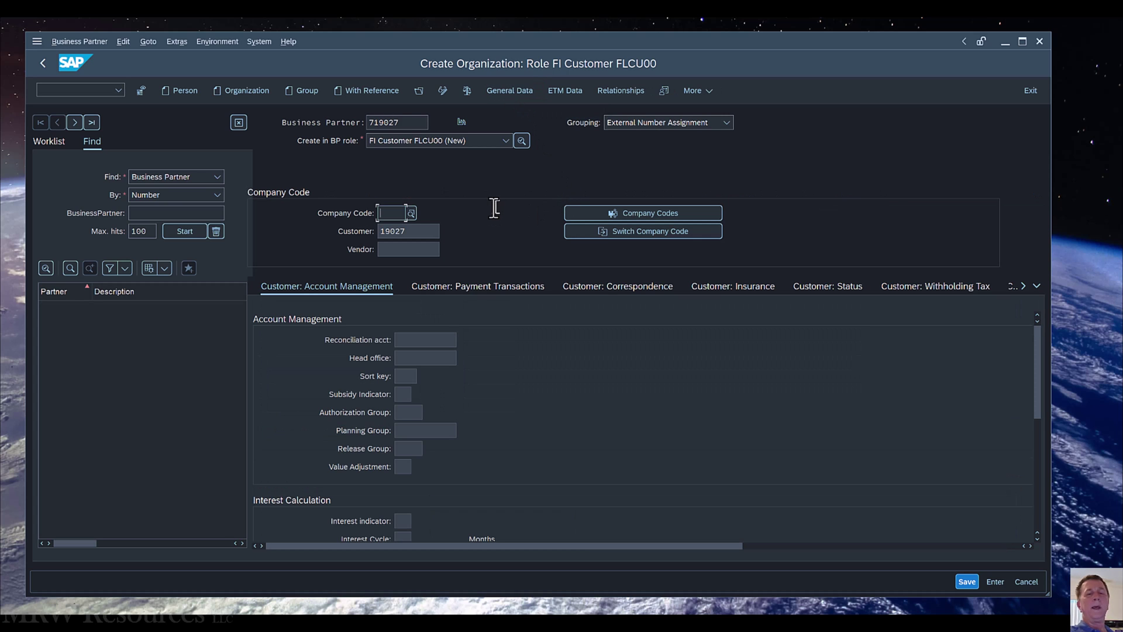
text(US)
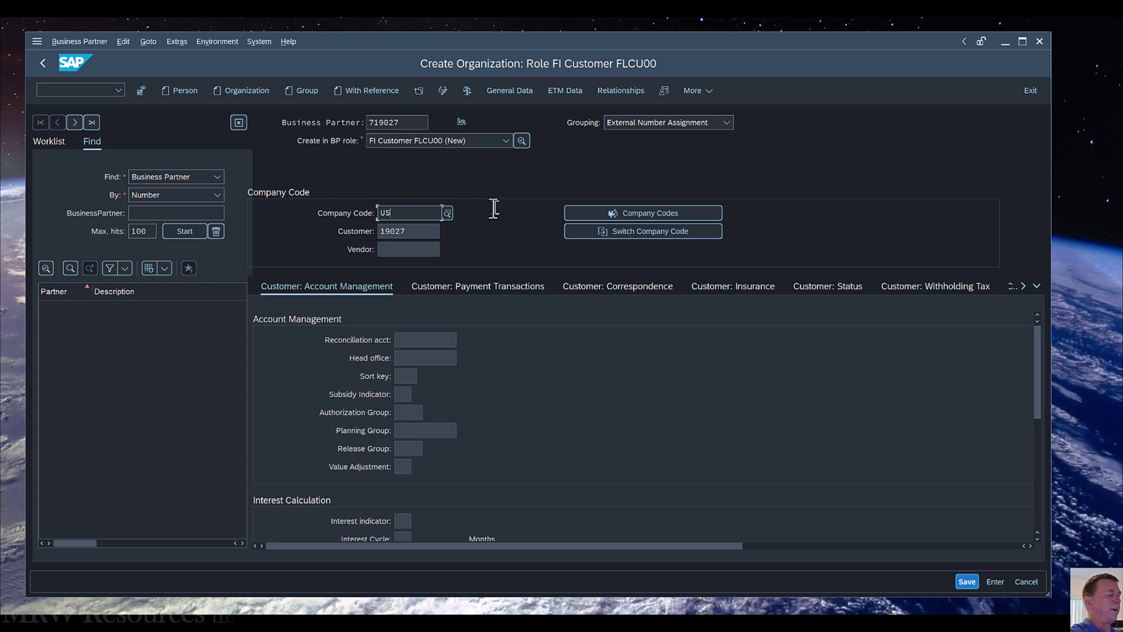
text(27)
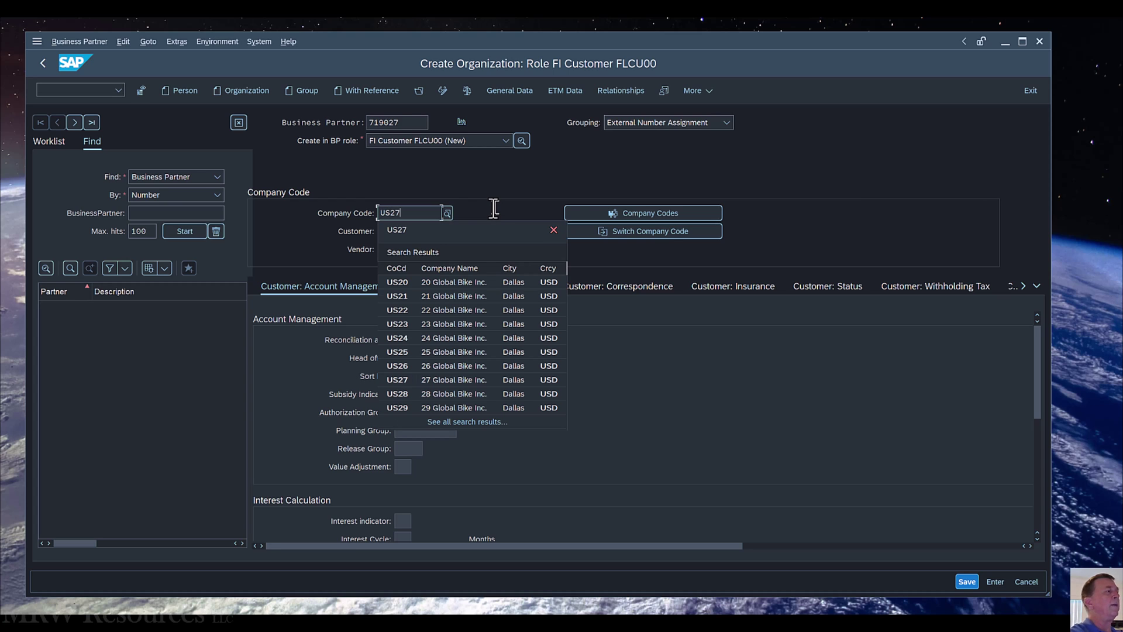
key(Return)
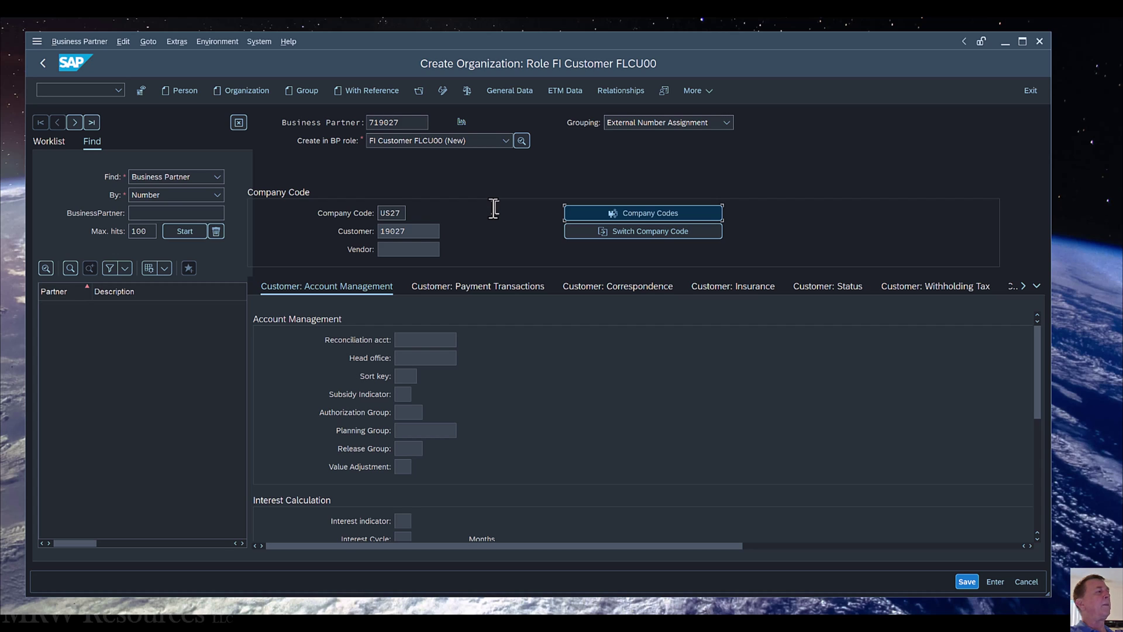
click(404, 210)
key(Return)
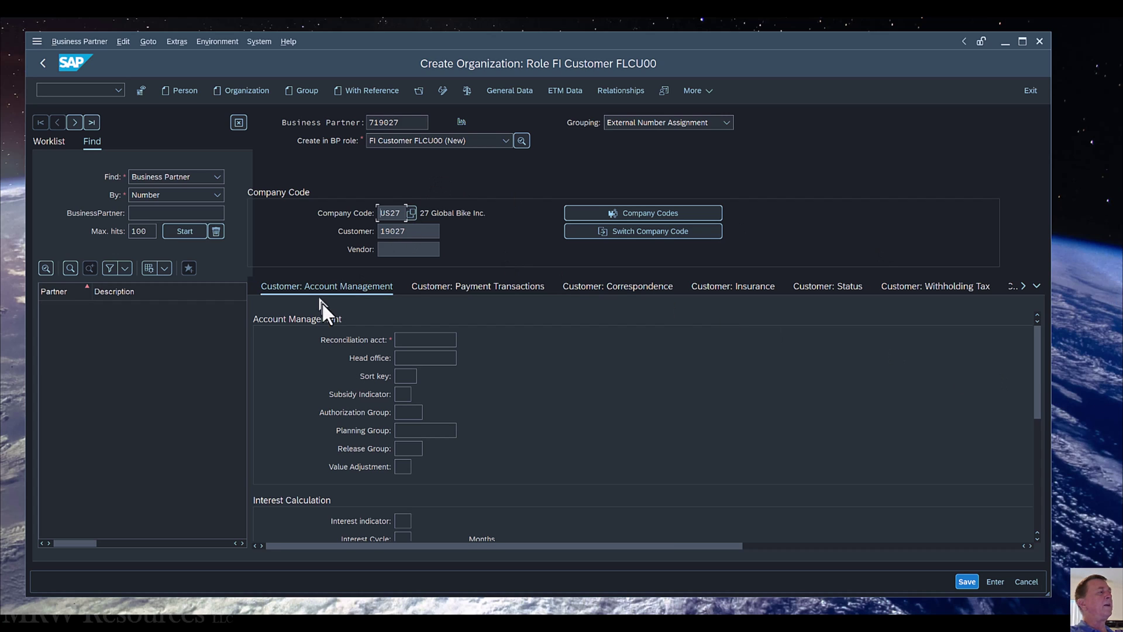
Set the customer's reconciliation account to 110000, Trade Accounts Receivable.
click(415, 338)
key(Return)
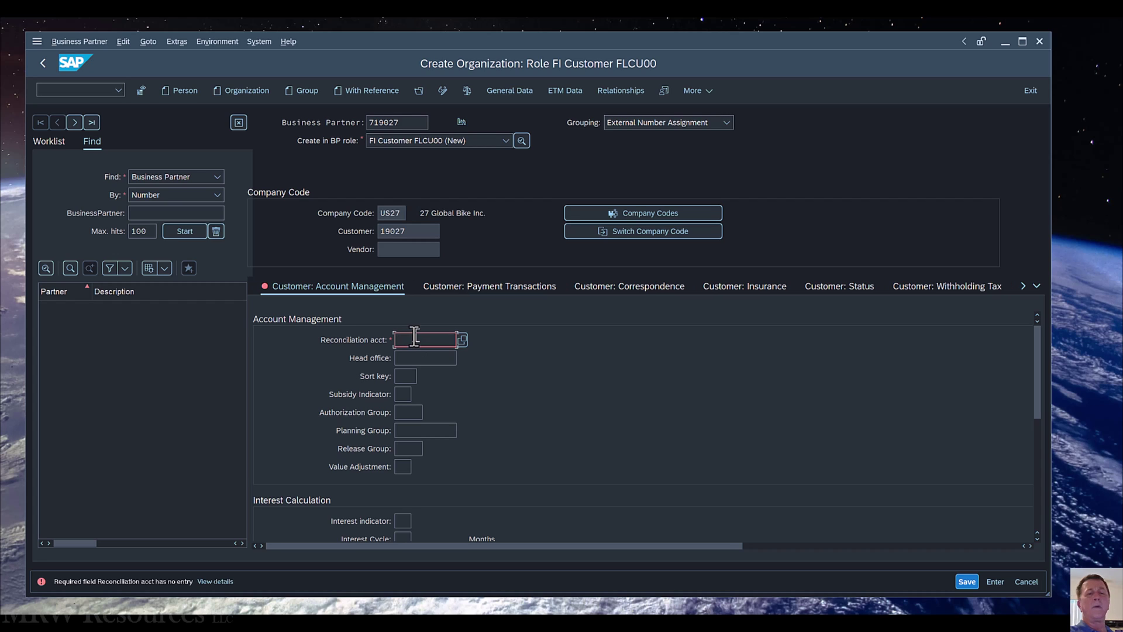
click(463, 341)
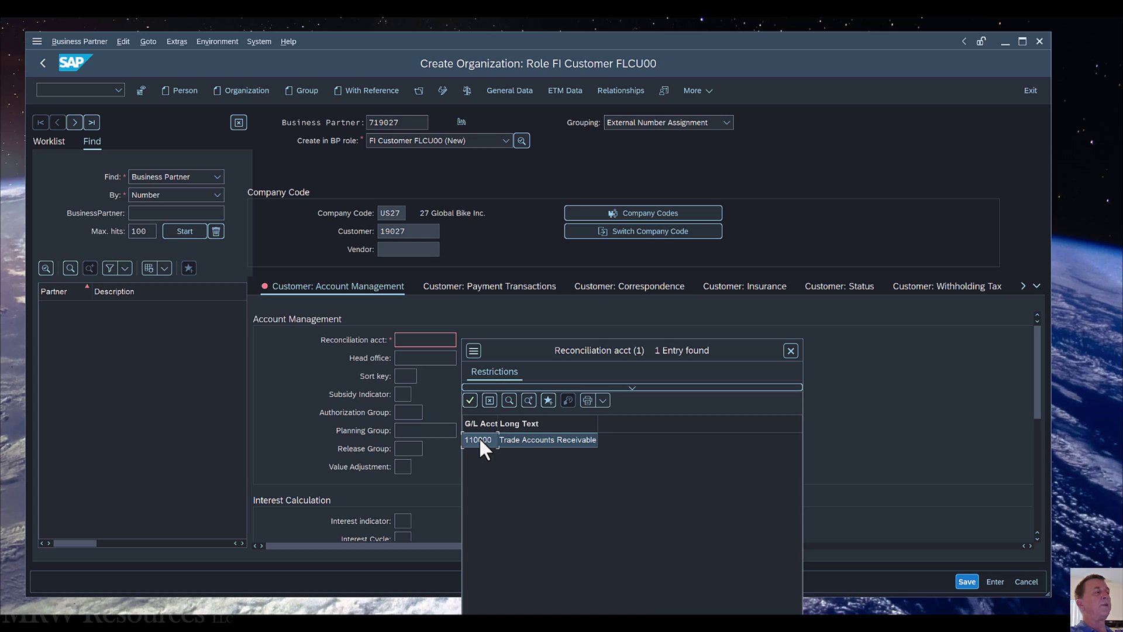
double_click(478, 439)
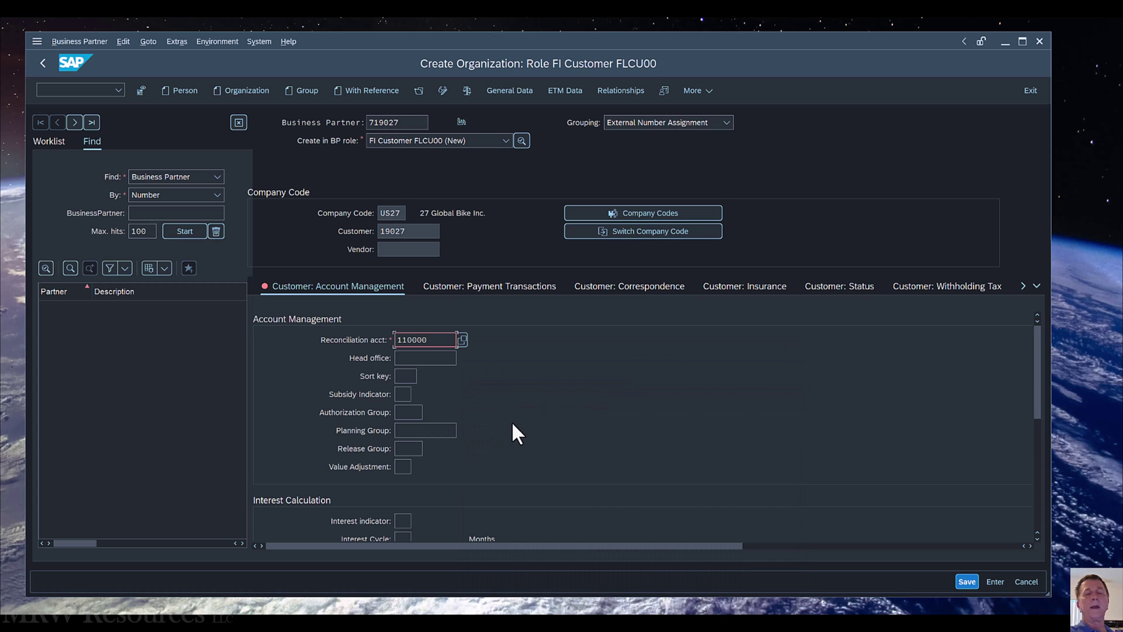
Set the sort key to 003, Document date, and the planning group to E2, Domestic customers.
click(406, 376)
click(422, 376)
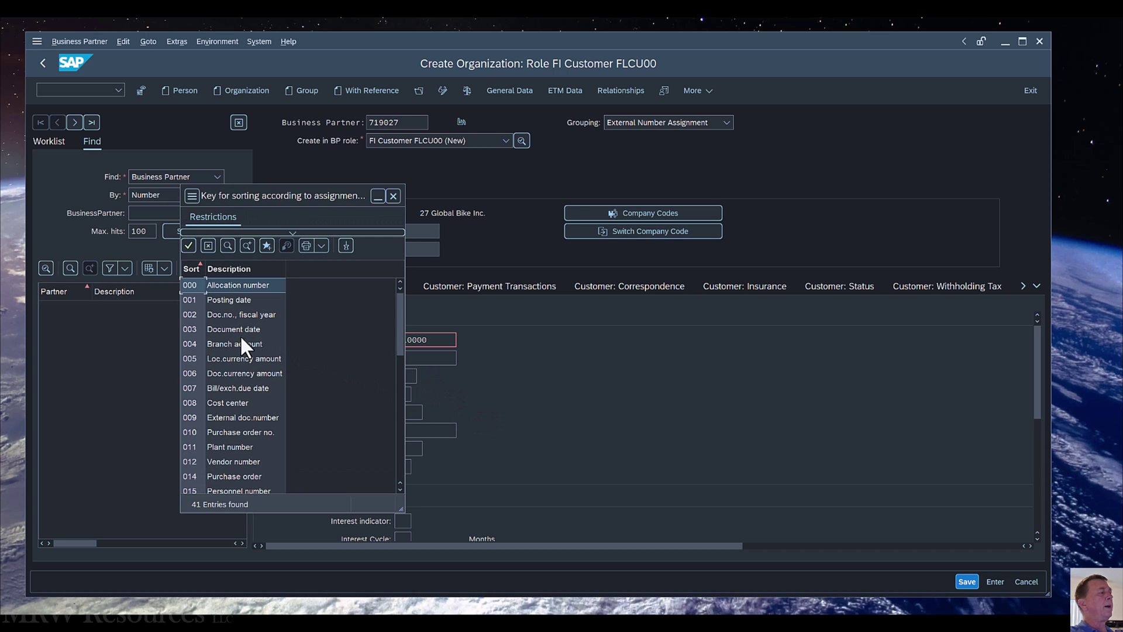
double_click(237, 333)
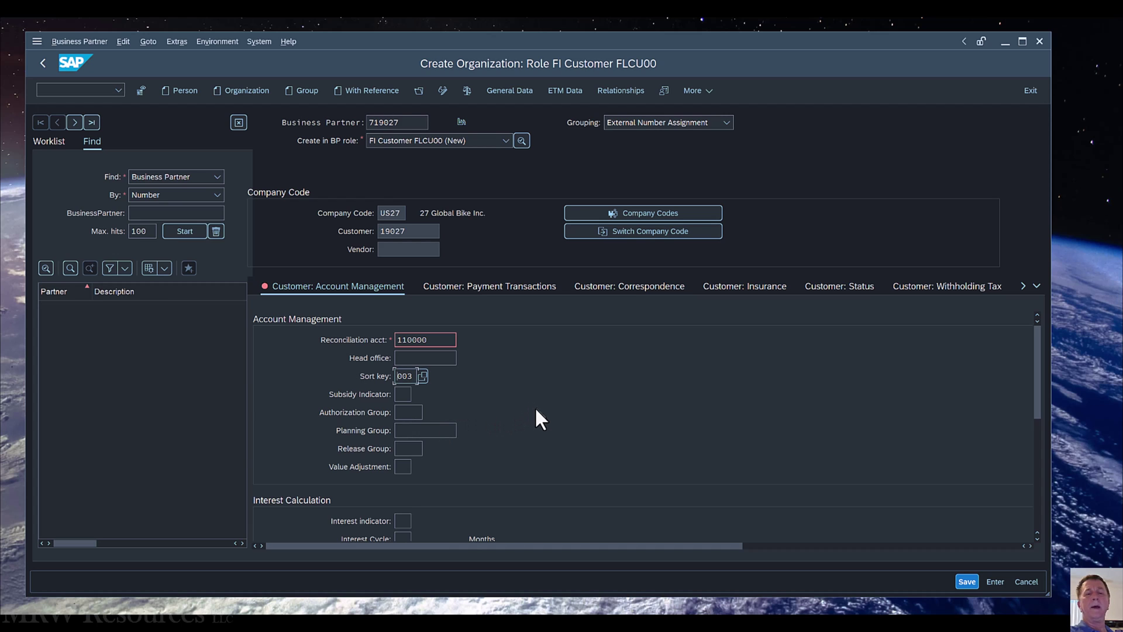
click(415, 431)
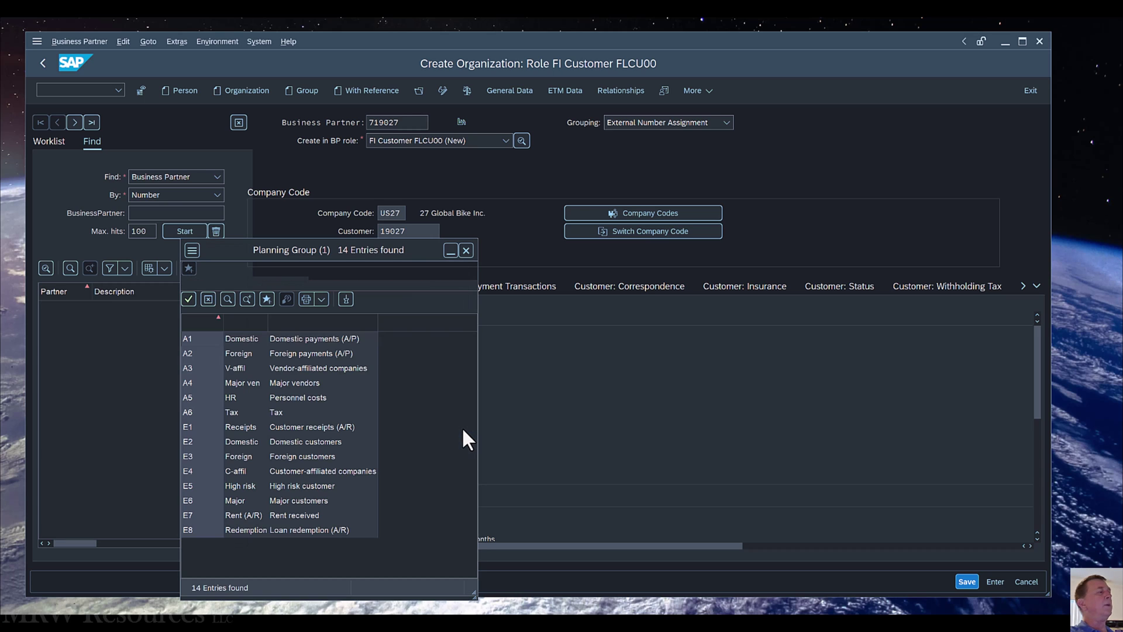
double_click(293, 443)
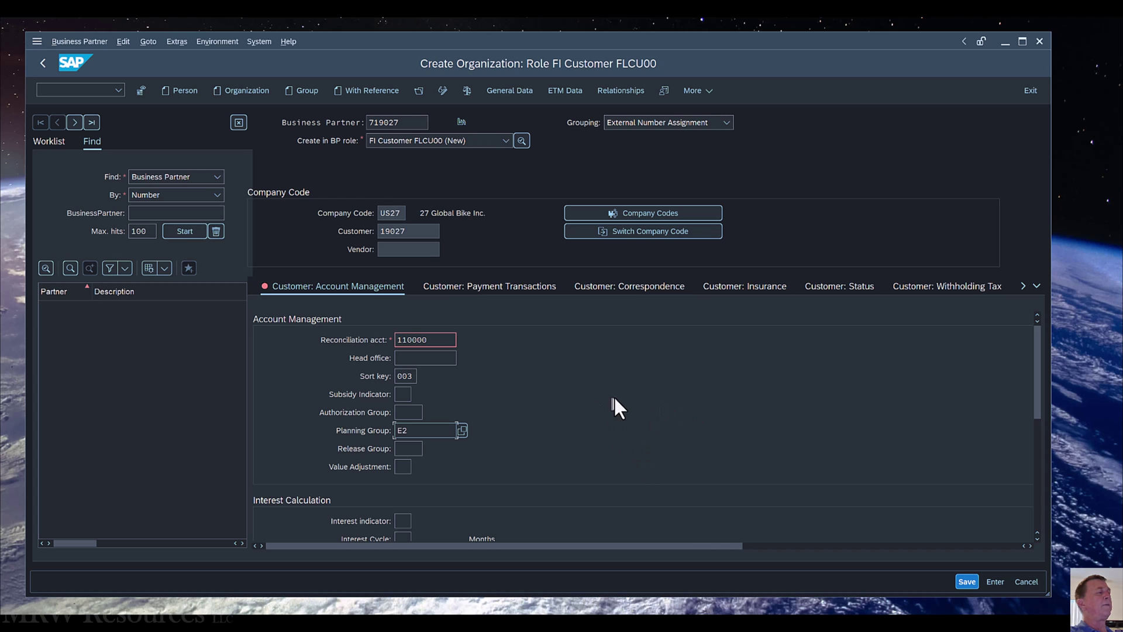
Set the customer's payment terms to 0001, Payable immediately Due net, in the payment transaction data.
click(480, 287)
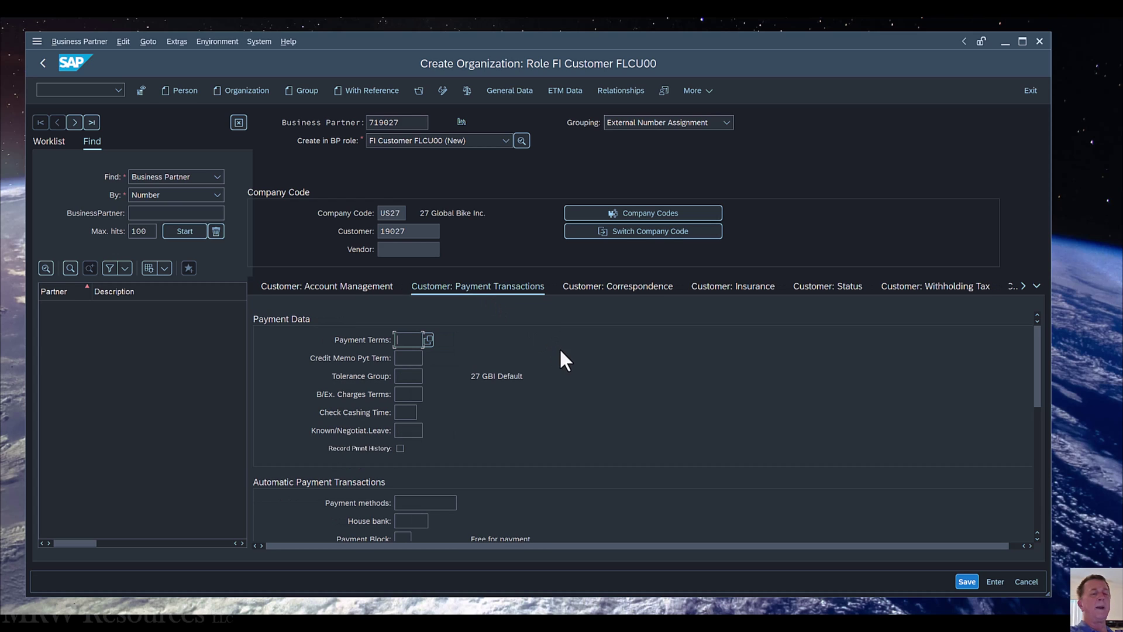
click(430, 338)
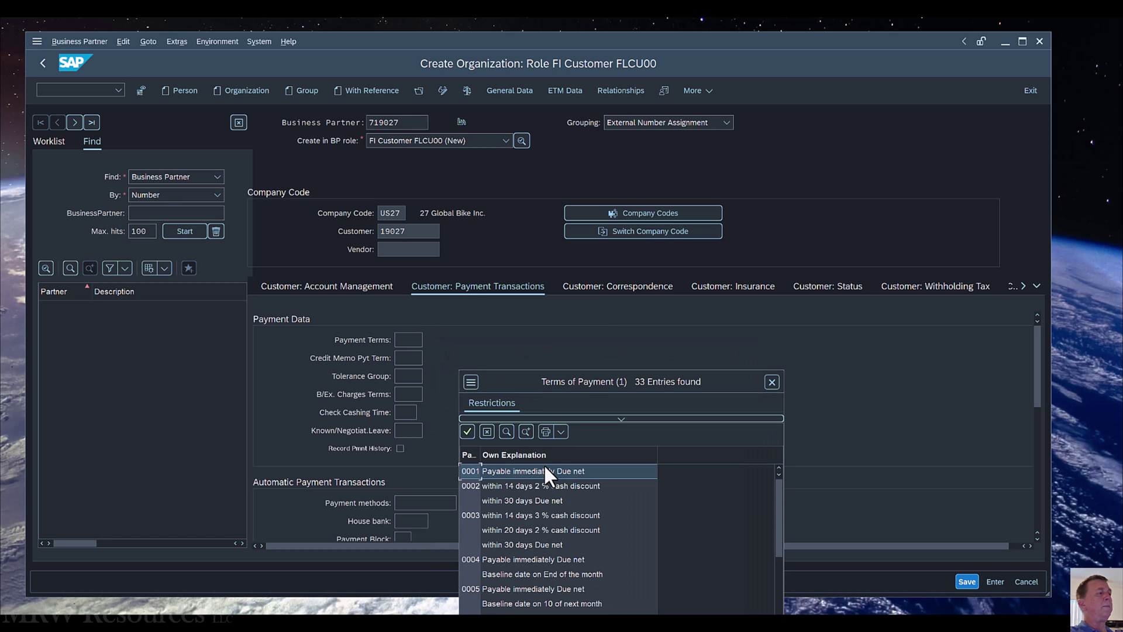
click(548, 470)
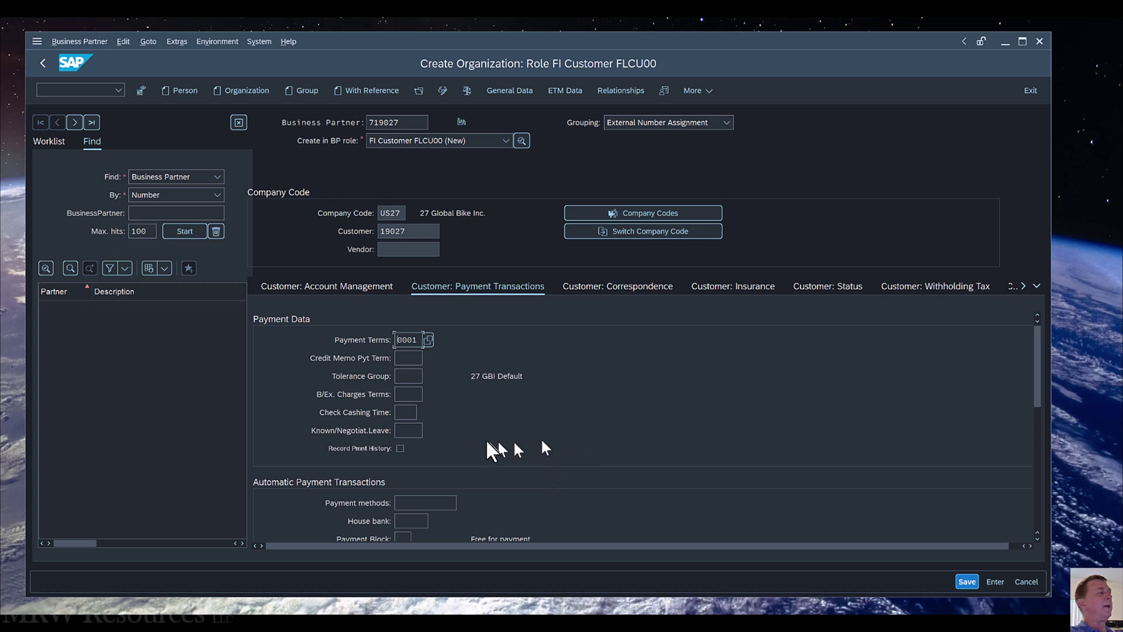
Set the tolerance group to GBI and turn on recording of the customer's payment history.
click(420, 376)
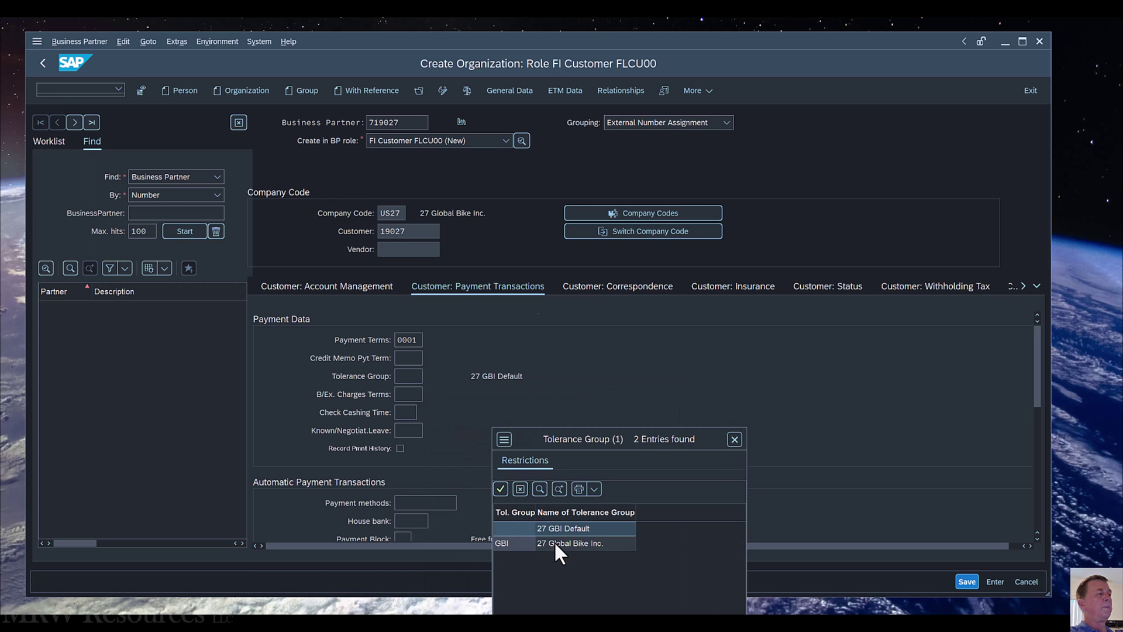
double_click(553, 541)
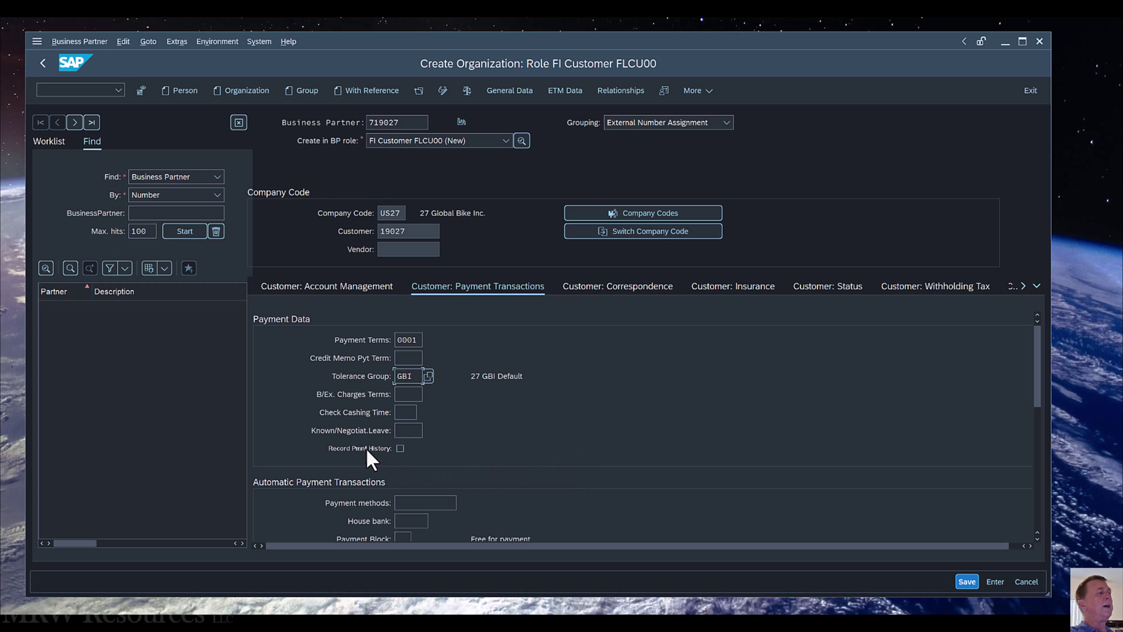
click(401, 448)
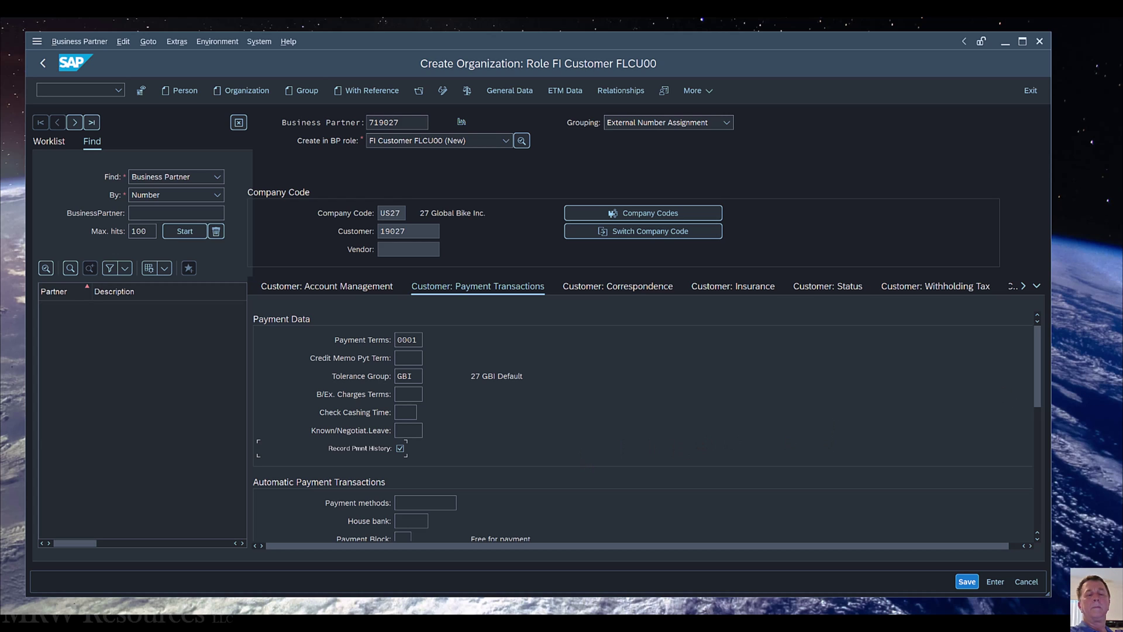
Change the business partner role to Customer FLCU01, saving the partner in the FI Customer role first.
click(505, 141)
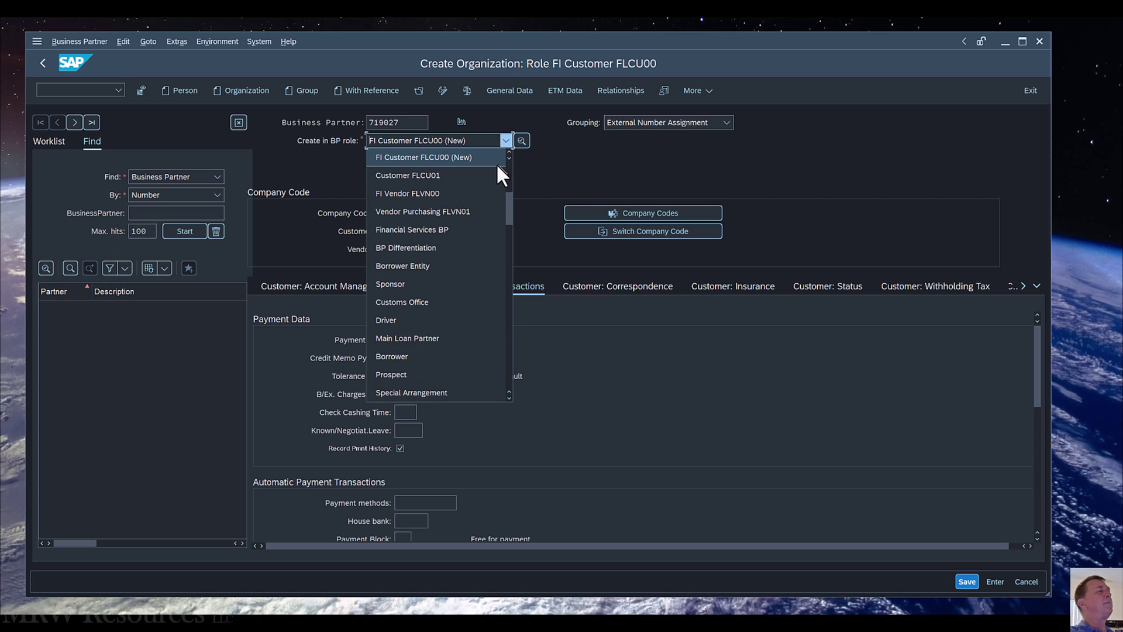
click(445, 176)
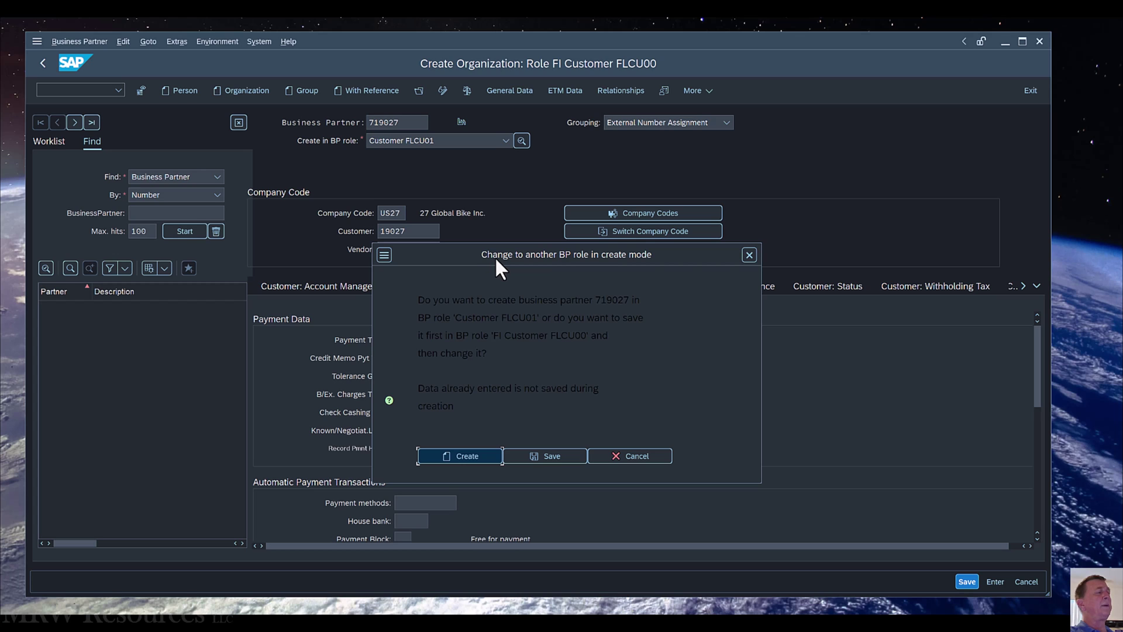
click(550, 454)
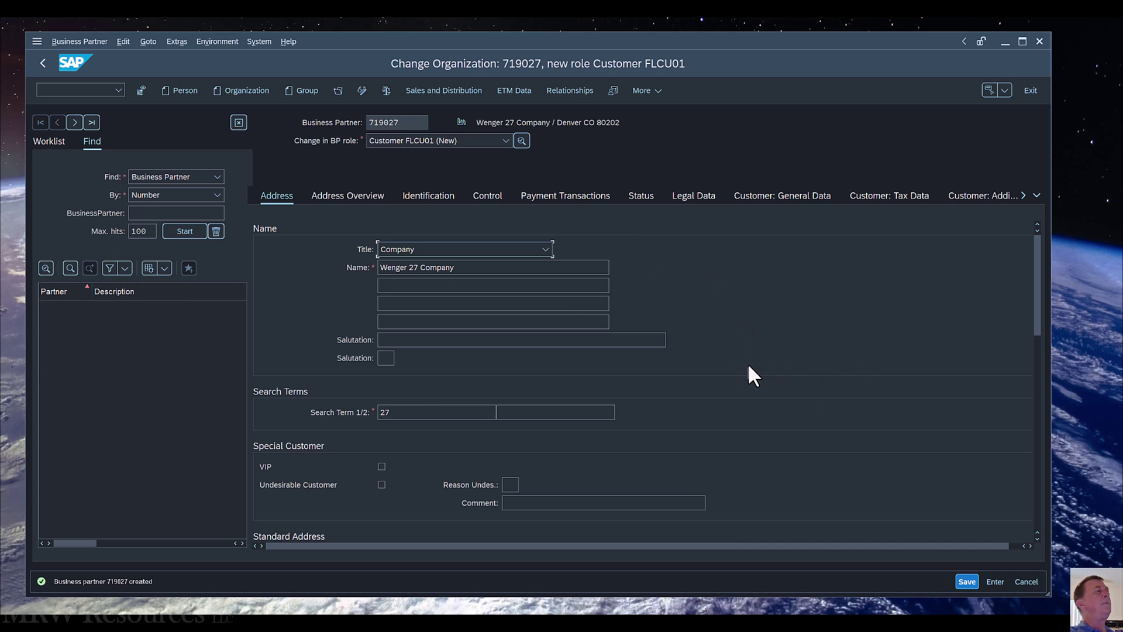
Open the partner's sales and distribution data for sales organization UE27, distribution channel WH (Wholesale) and division AS (Accessories).
click(431, 88)
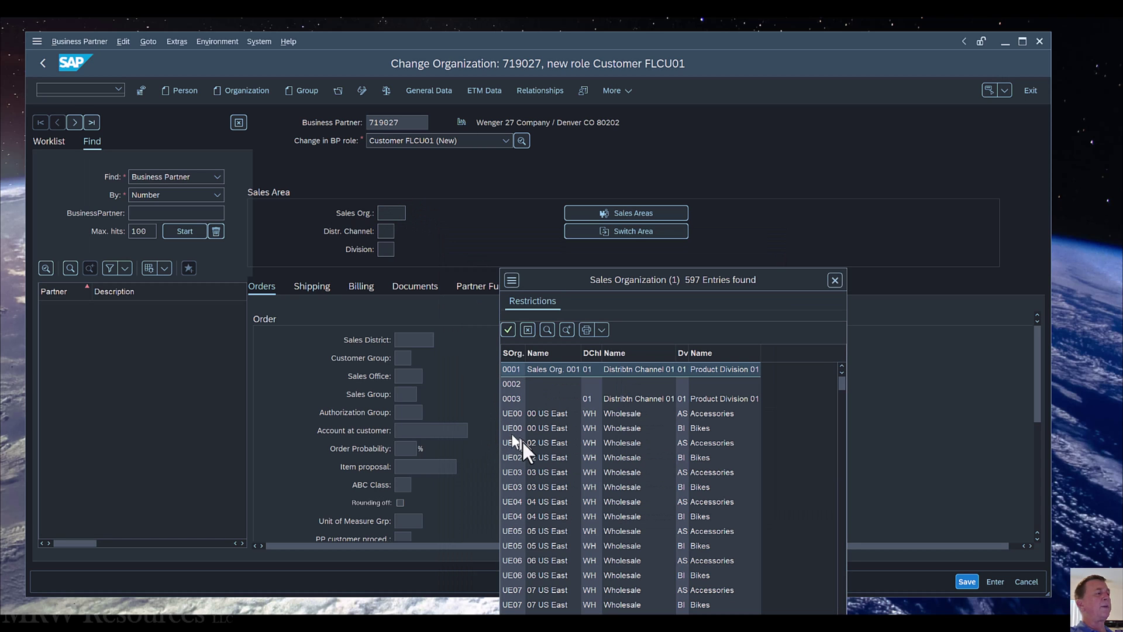
scroll(537, 462, down, 6)
scroll(549, 459, down, 6)
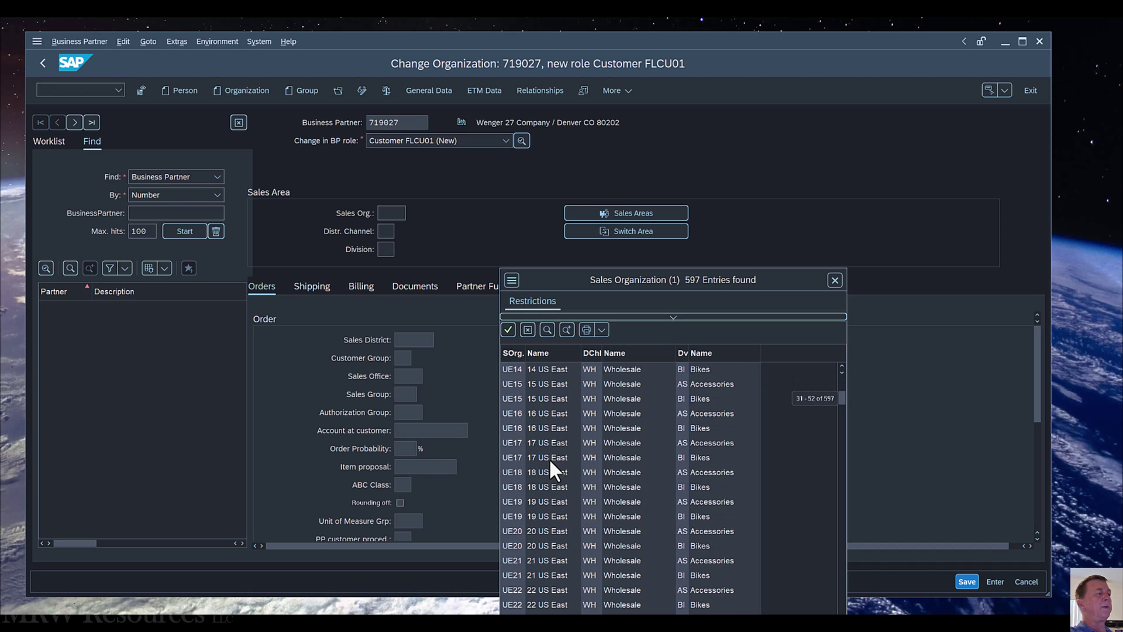
scroll(559, 502, down, 3)
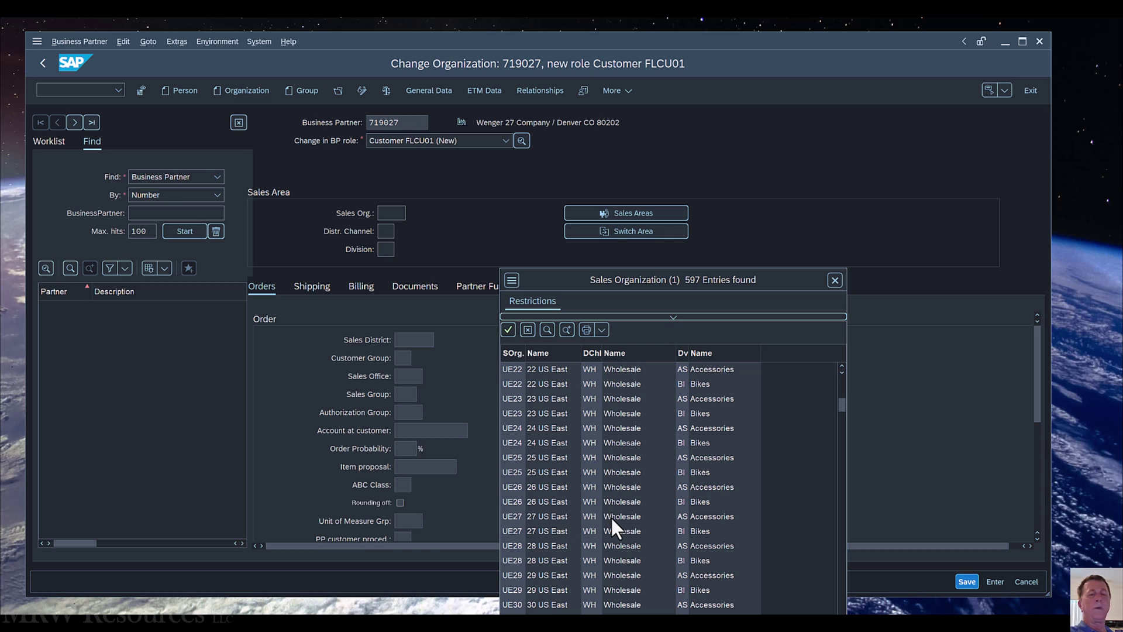
click(696, 514)
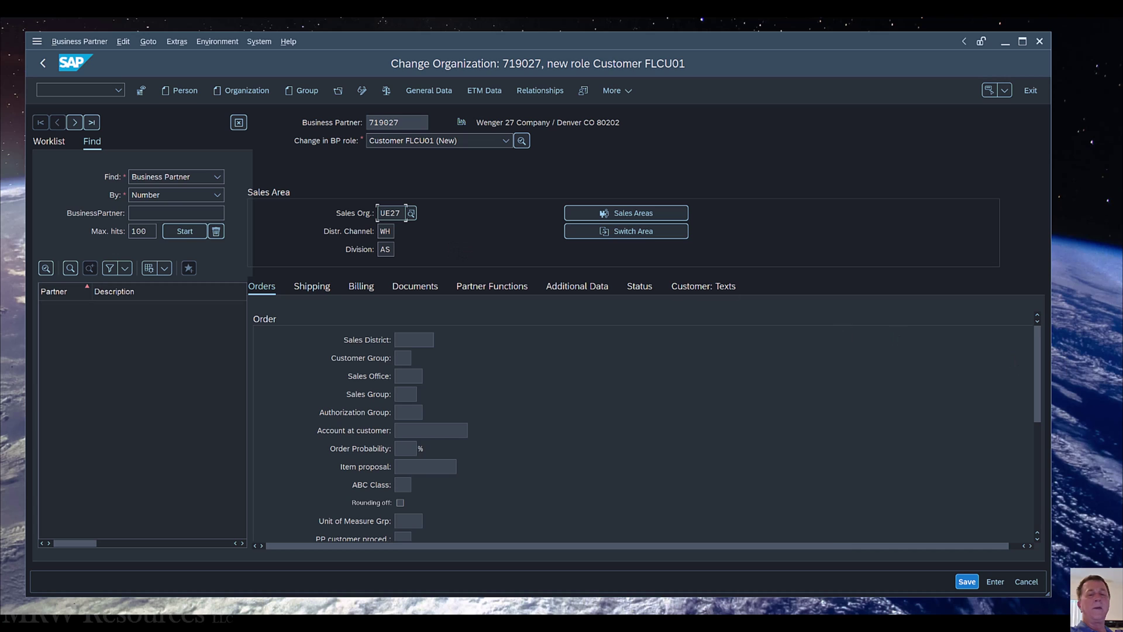
key(Return)
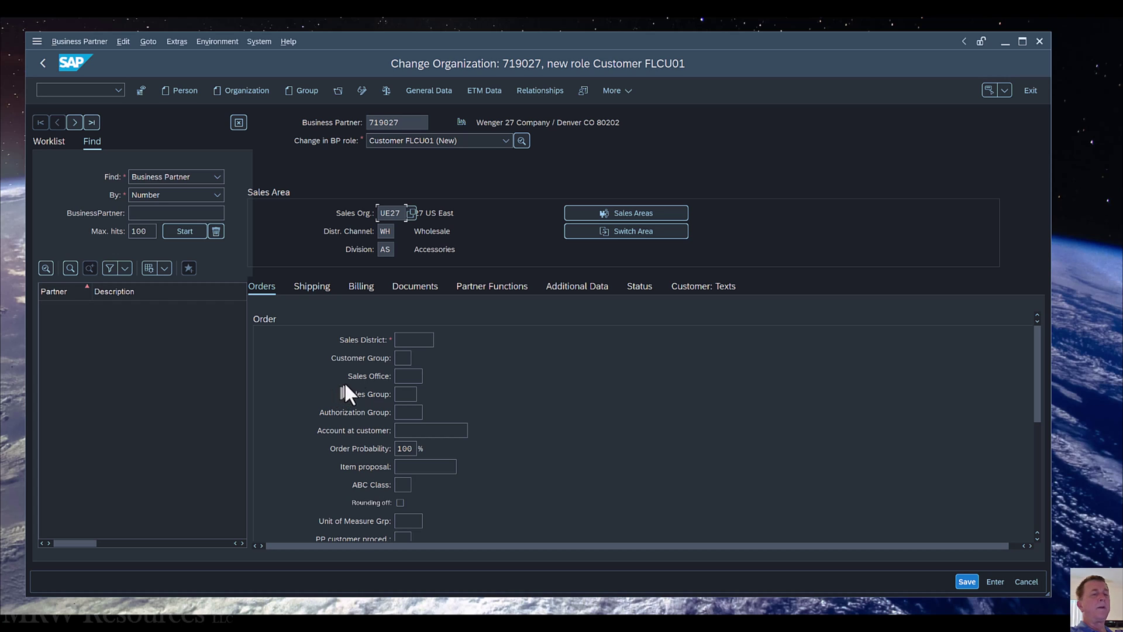
Set the sales district in the order data to 000002, Southern region.
click(405, 340)
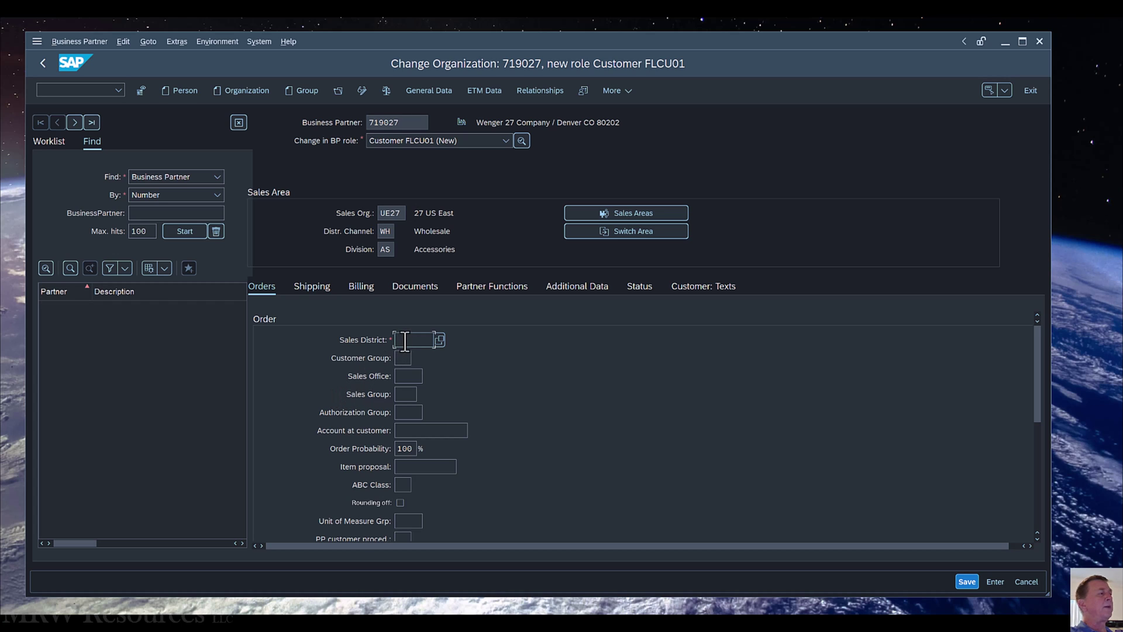
click(438, 340)
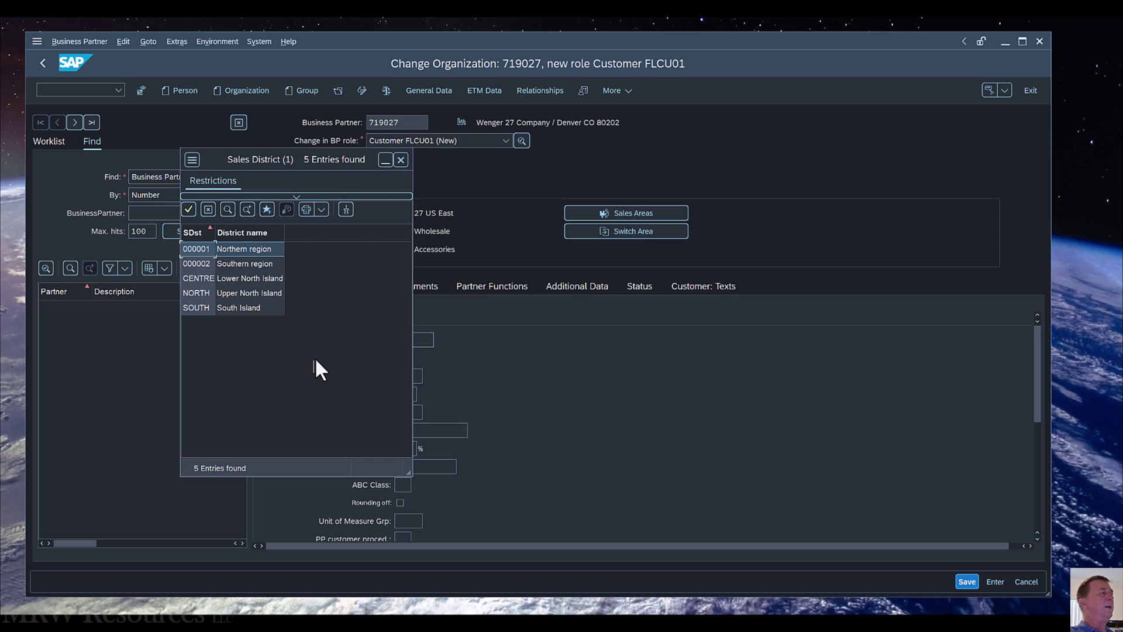
double_click(261, 265)
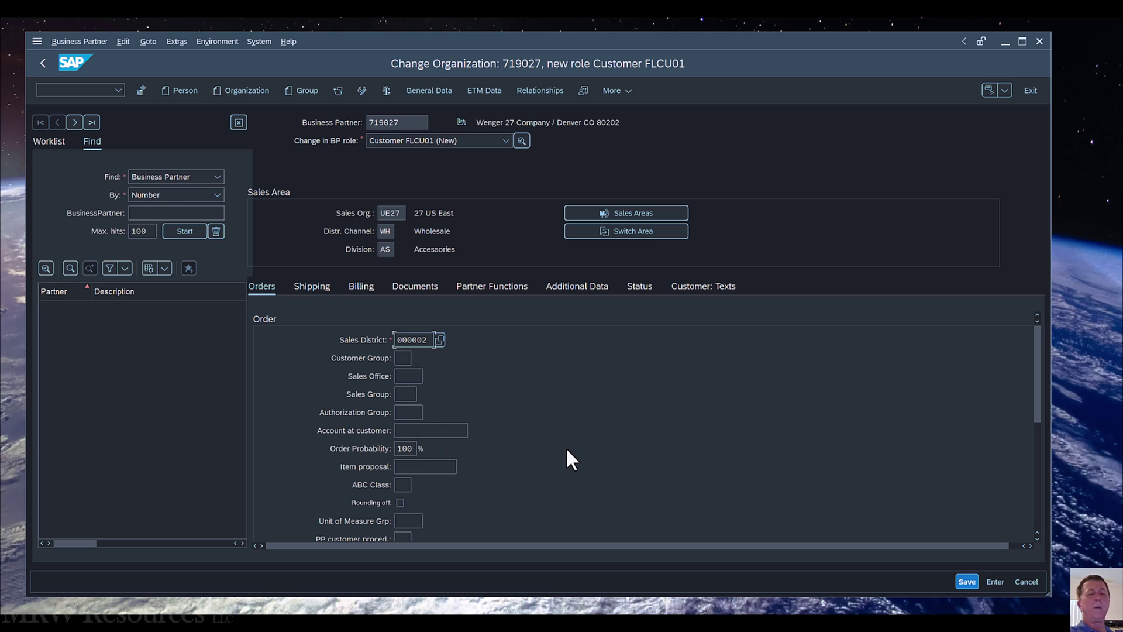
Set the price group to 01, Bulk buyer, and the customer pricing procedure to 1, Standard, in the order data.
scroll(569, 448, down, 3)
scroll(574, 449, up, 2)
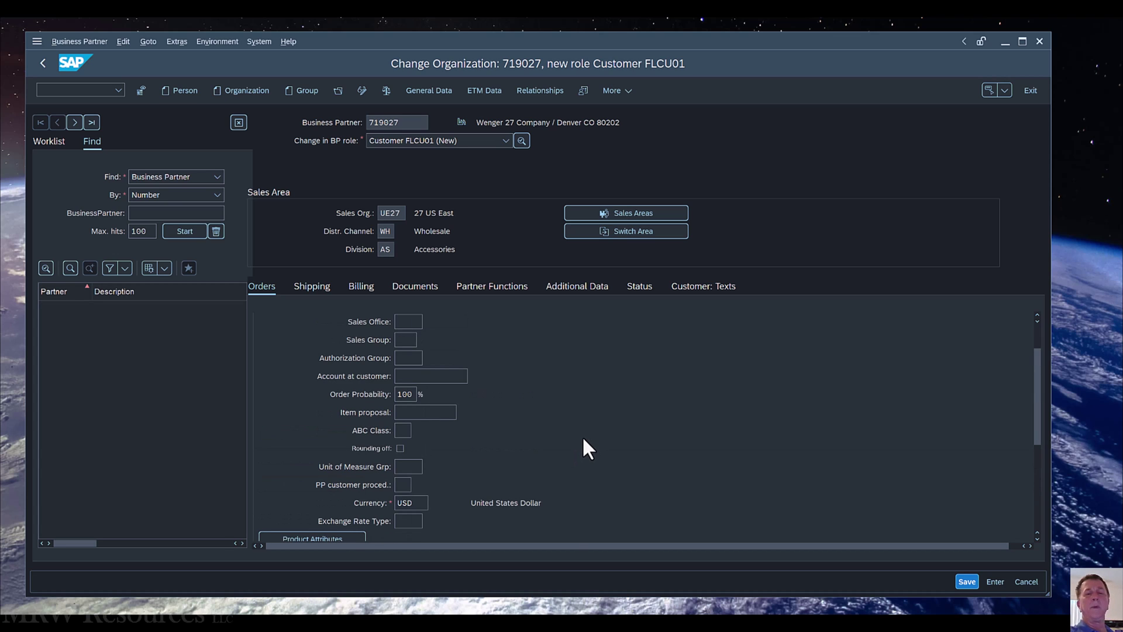
scroll(581, 449, down, 1)
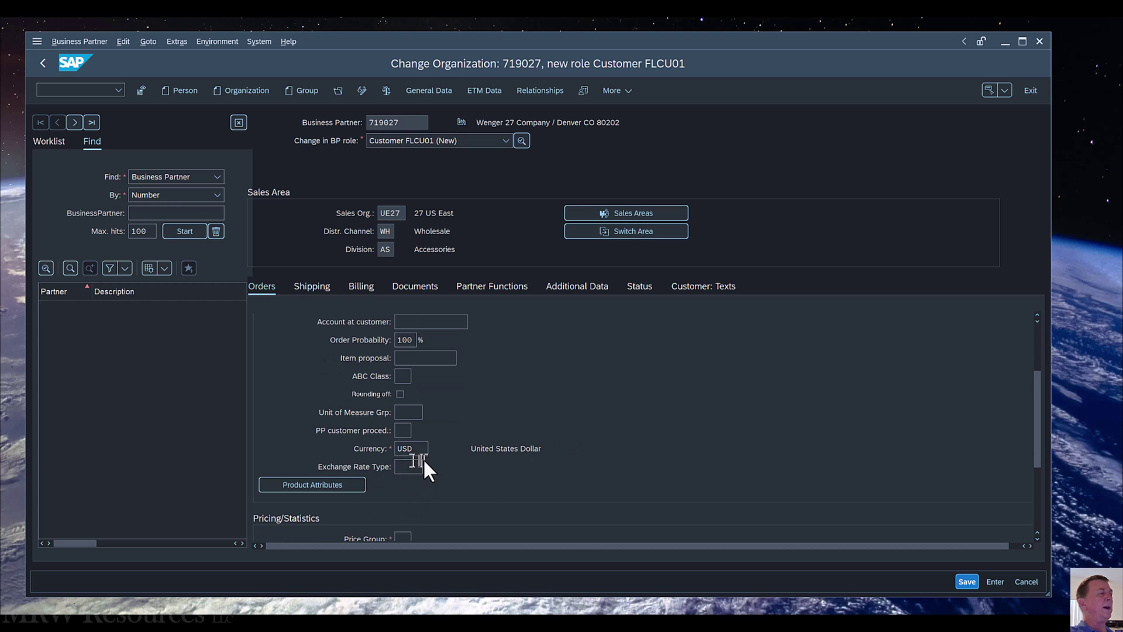
scroll(544, 459, down, 2)
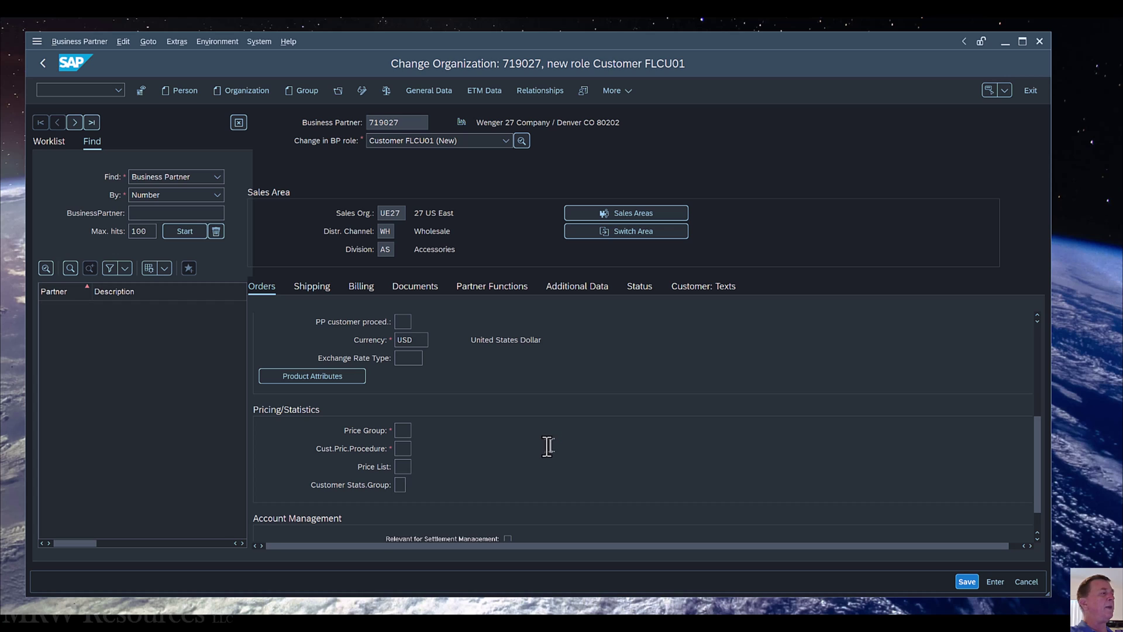
click(402, 432)
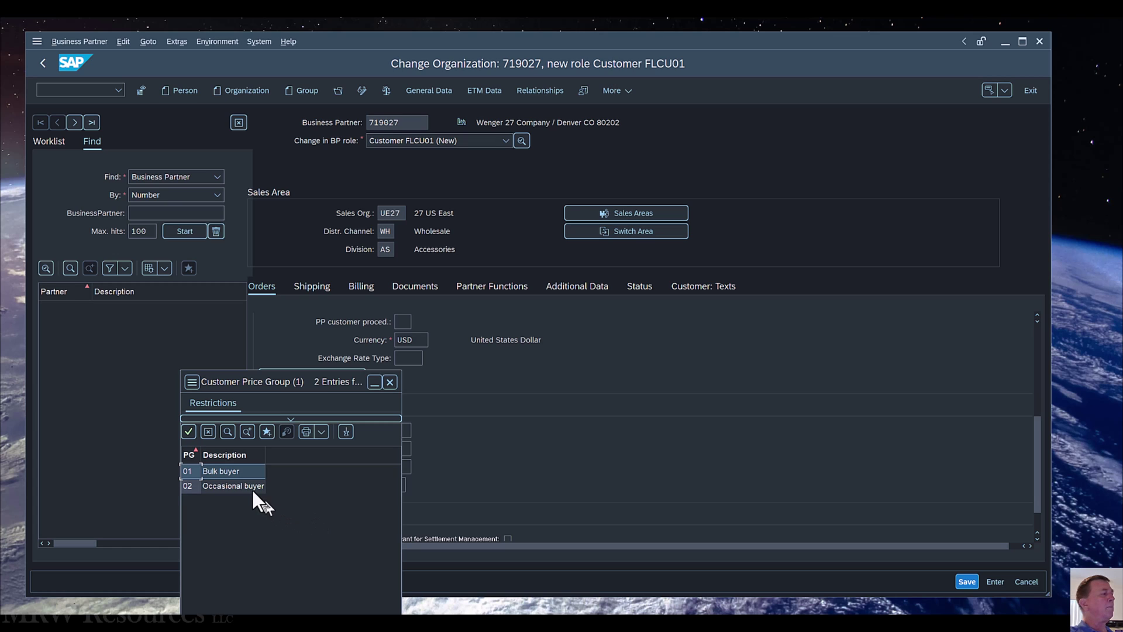
click(228, 470)
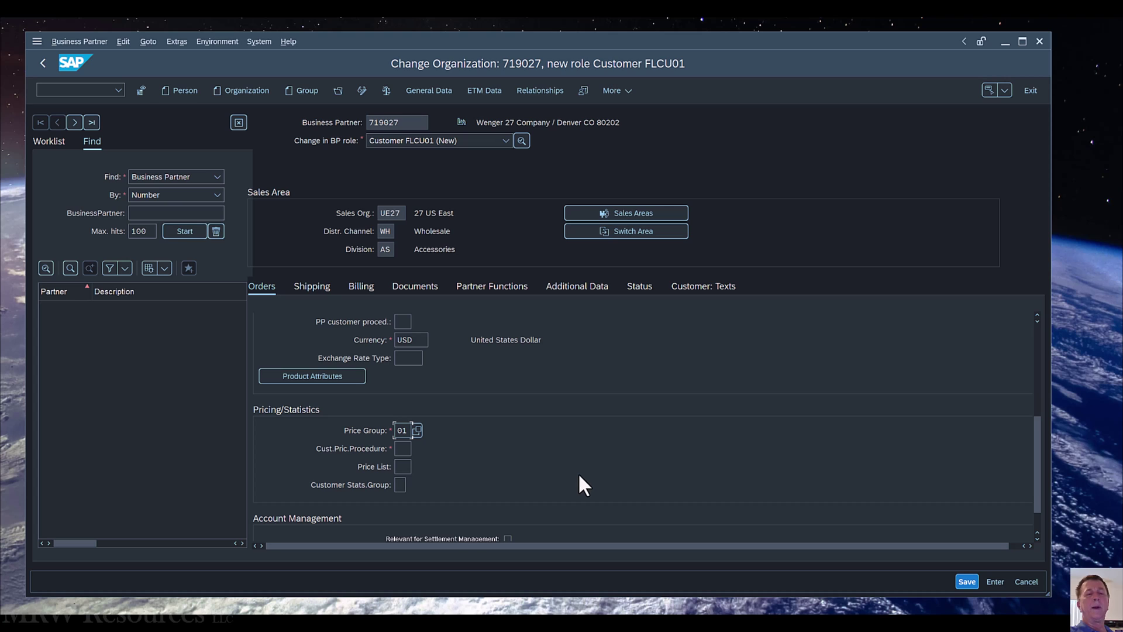
click(403, 450)
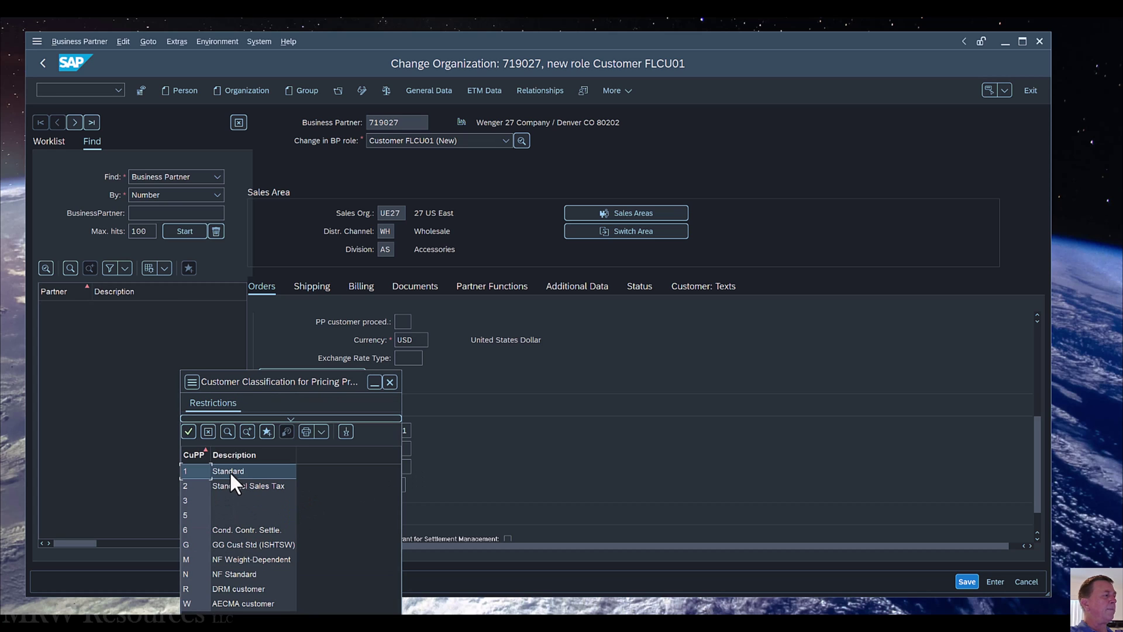
double_click(230, 468)
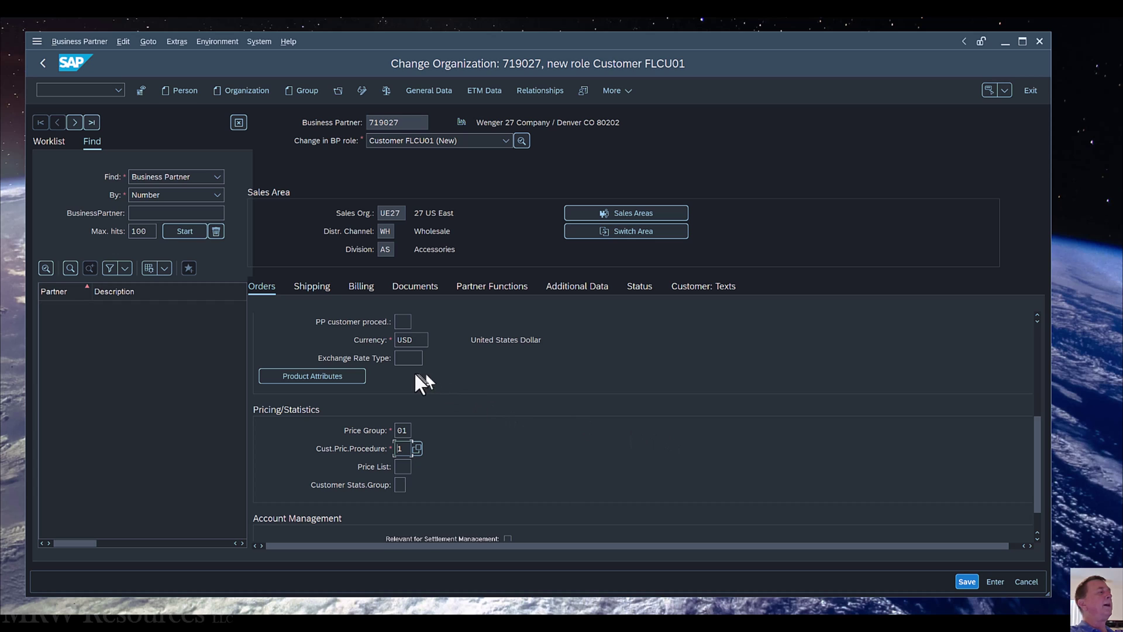
Set the delivery priority to 02 and allow order combination in the customer's shipping data.
click(308, 288)
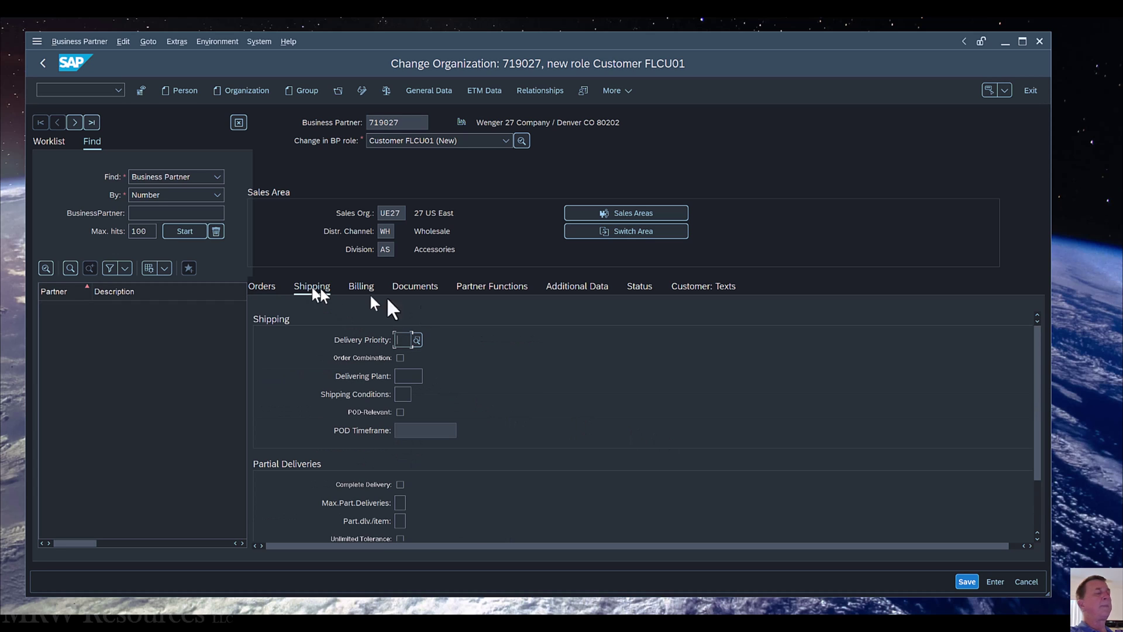
click(413, 333)
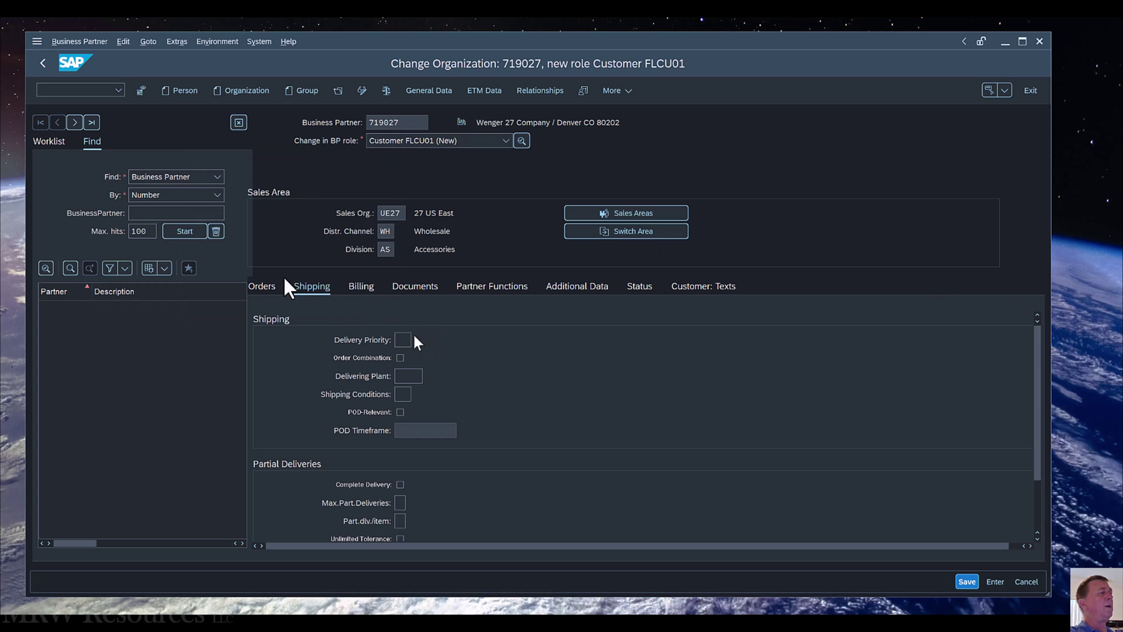
double_click(250, 262)
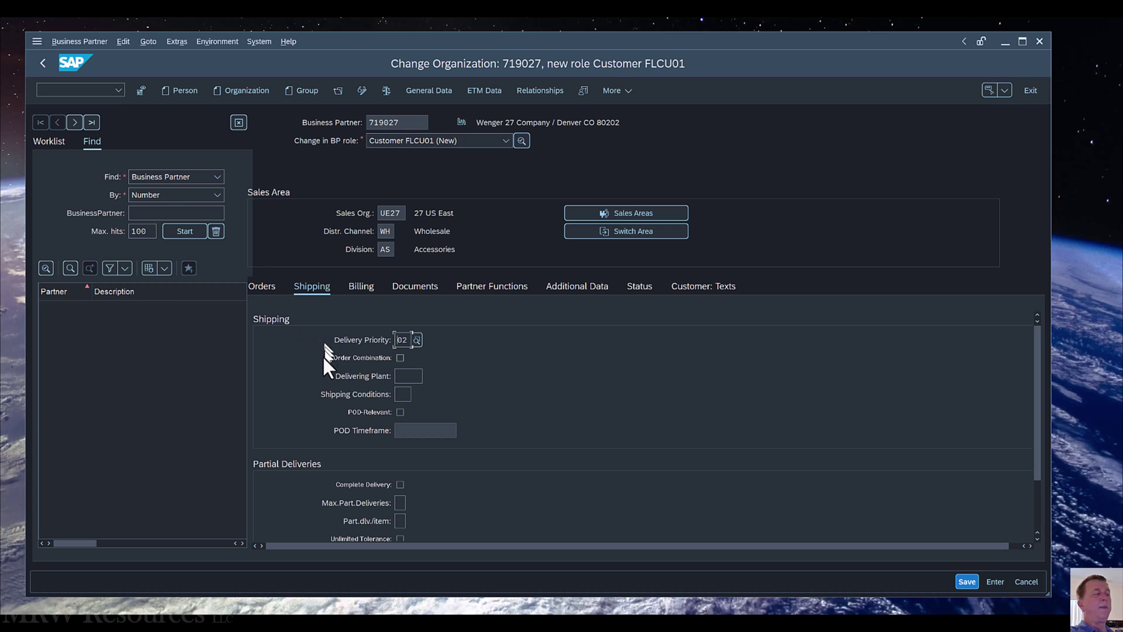
click(400, 357)
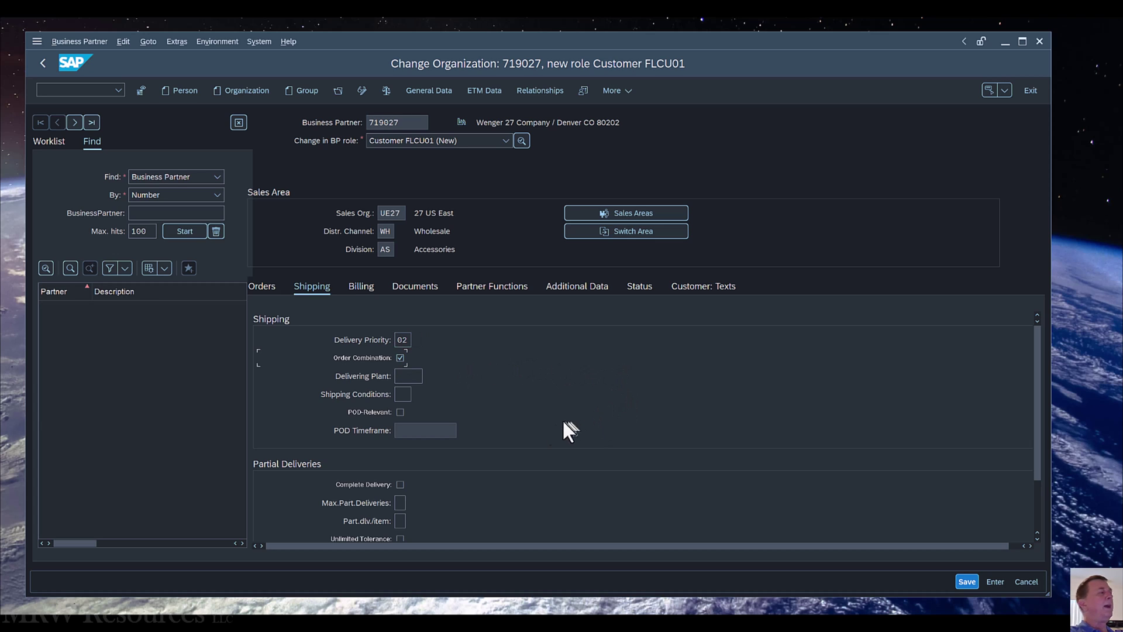
Set the delivering plant to MI27, 27 DC Miami, for sales organization UE27.
click(409, 376)
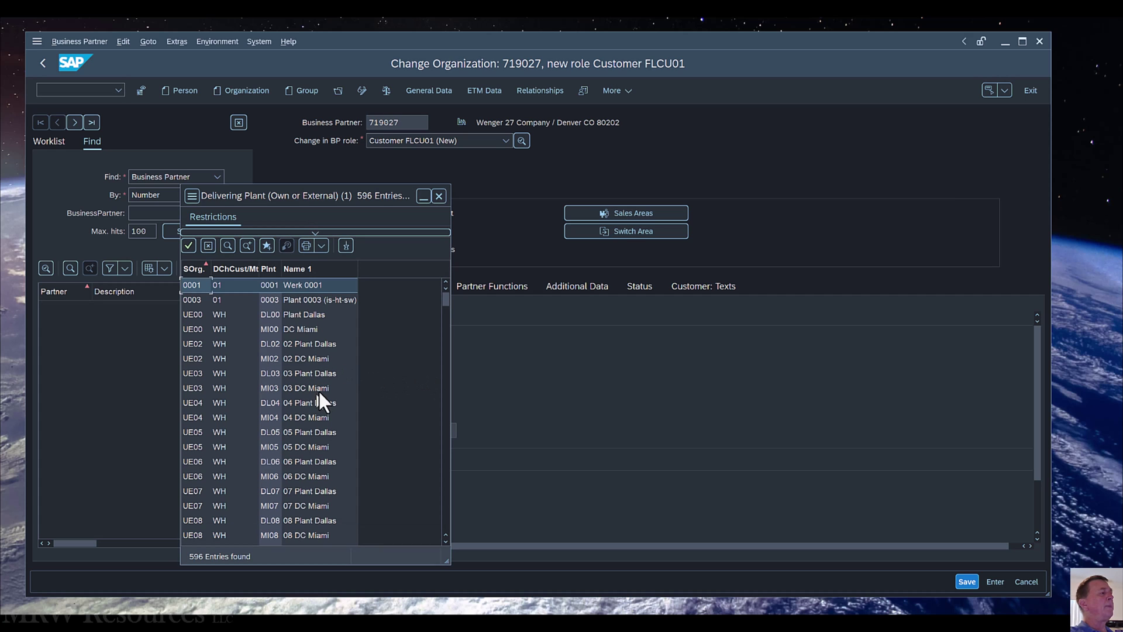
scroll(311, 391, down, 7)
scroll(313, 393, down, 7)
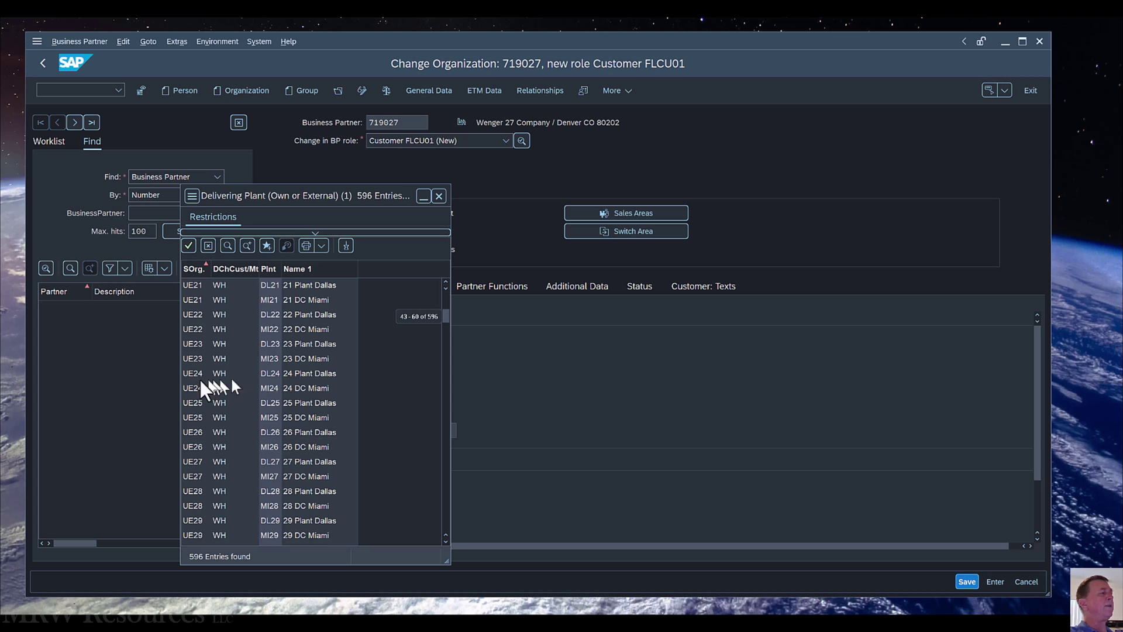
scroll(199, 413, down, 1)
scroll(204, 409, down, 1)
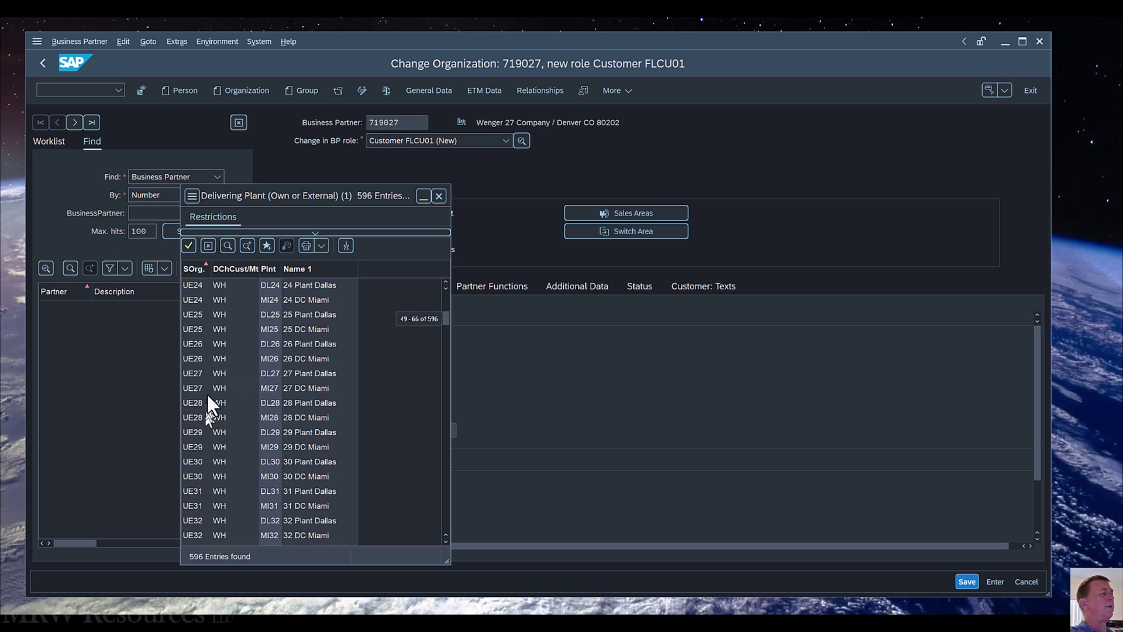
double_click(270, 388)
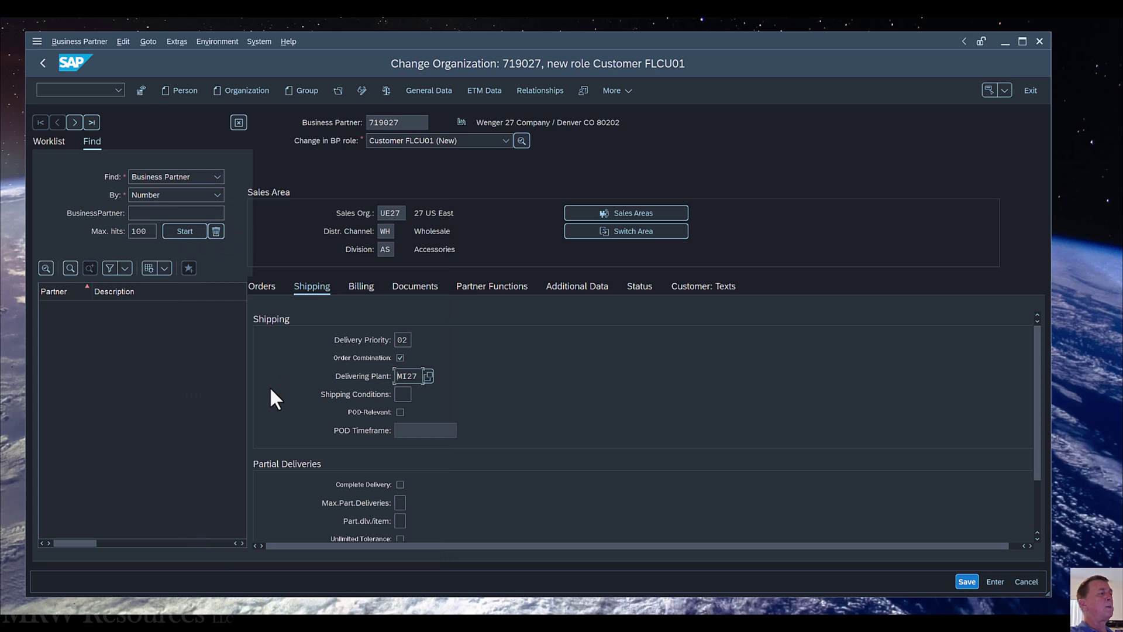
Set the customer's shipping conditions to 01, standard.
scroll(544, 399, down, 3)
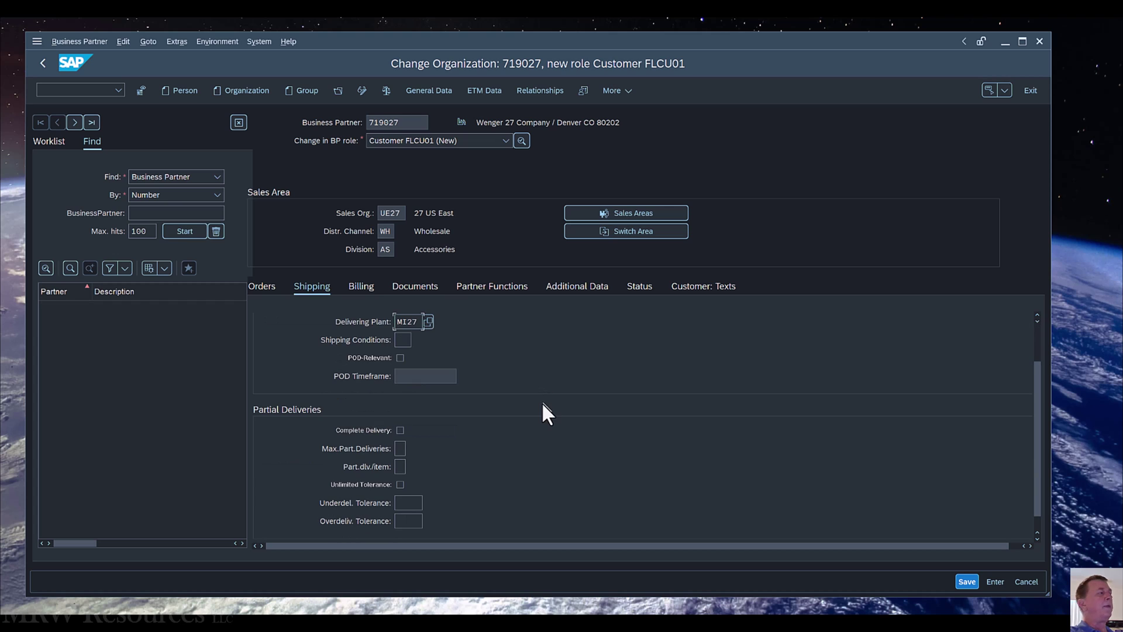
scroll(492, 403, up, 3)
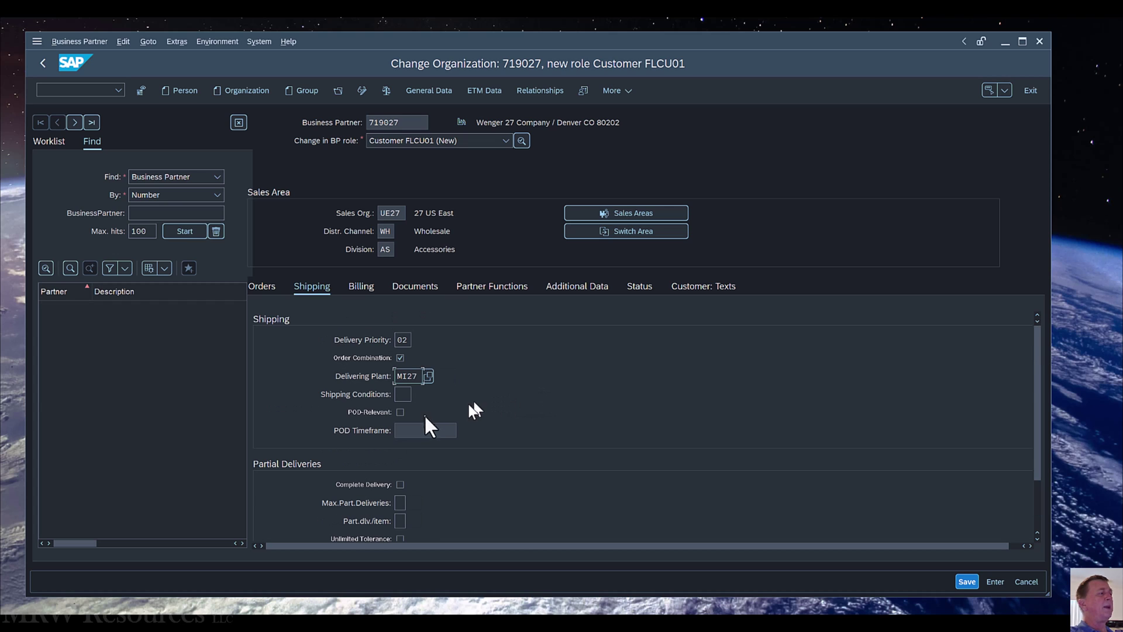
click(402, 394)
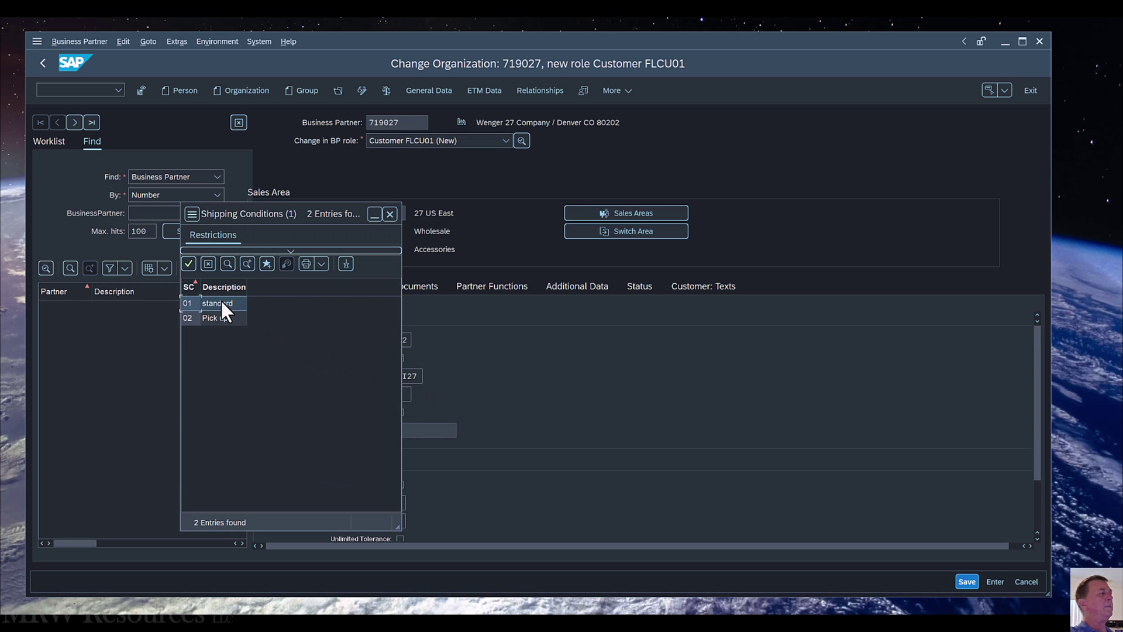
double_click(220, 302)
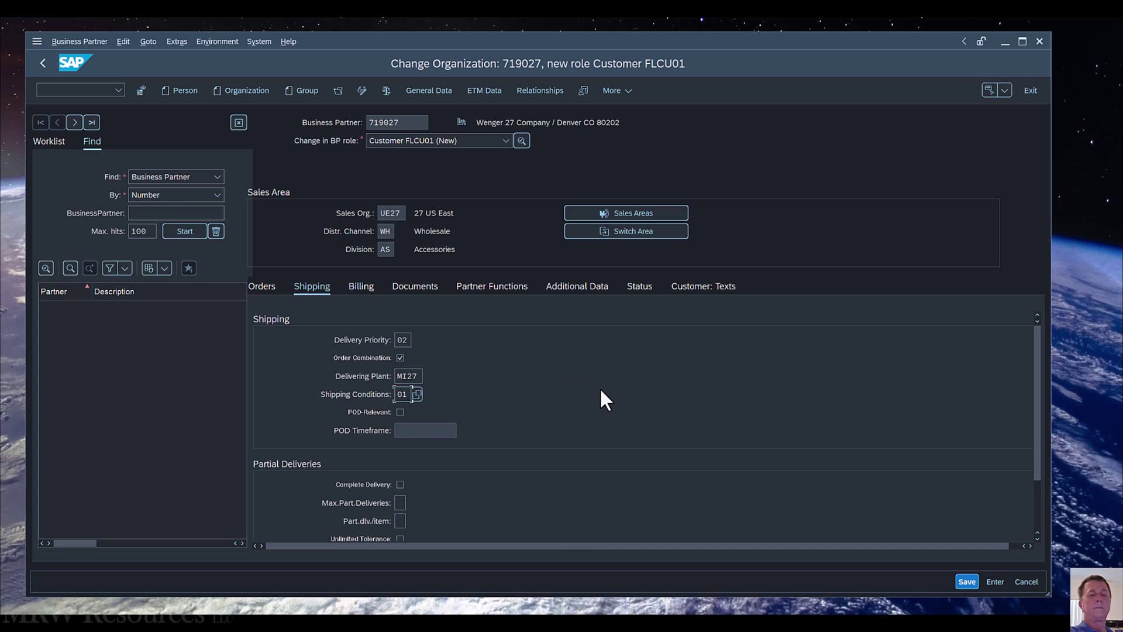
Set the maximum number of partial deliveries to 9 in the customer's shipping data.
scroll(601, 388, down, 2)
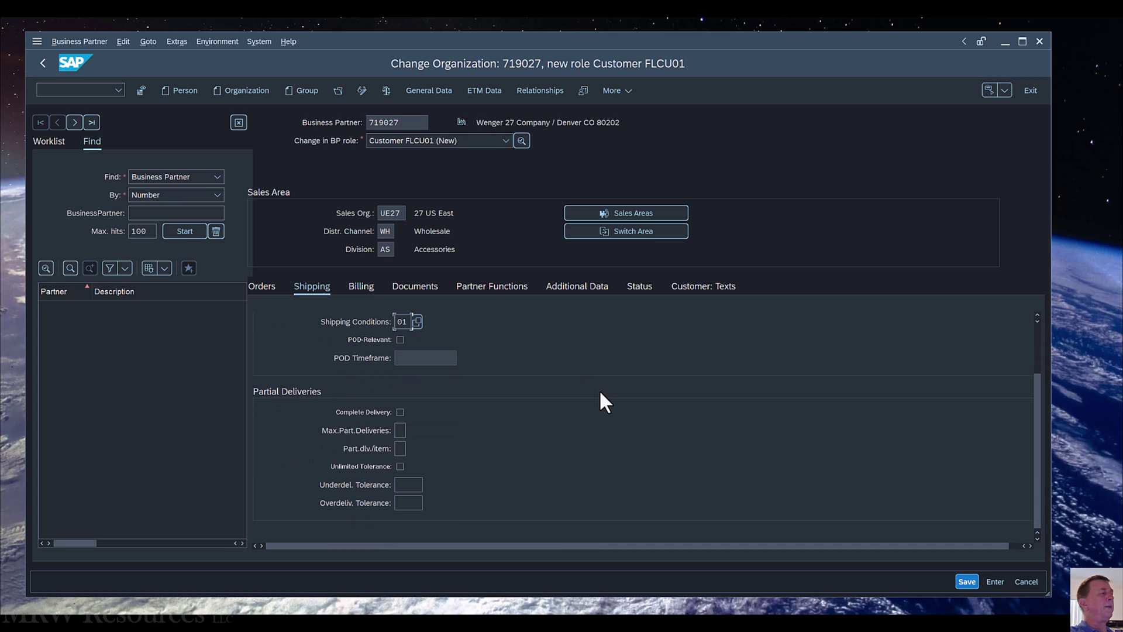
click(400, 431)
text(0)
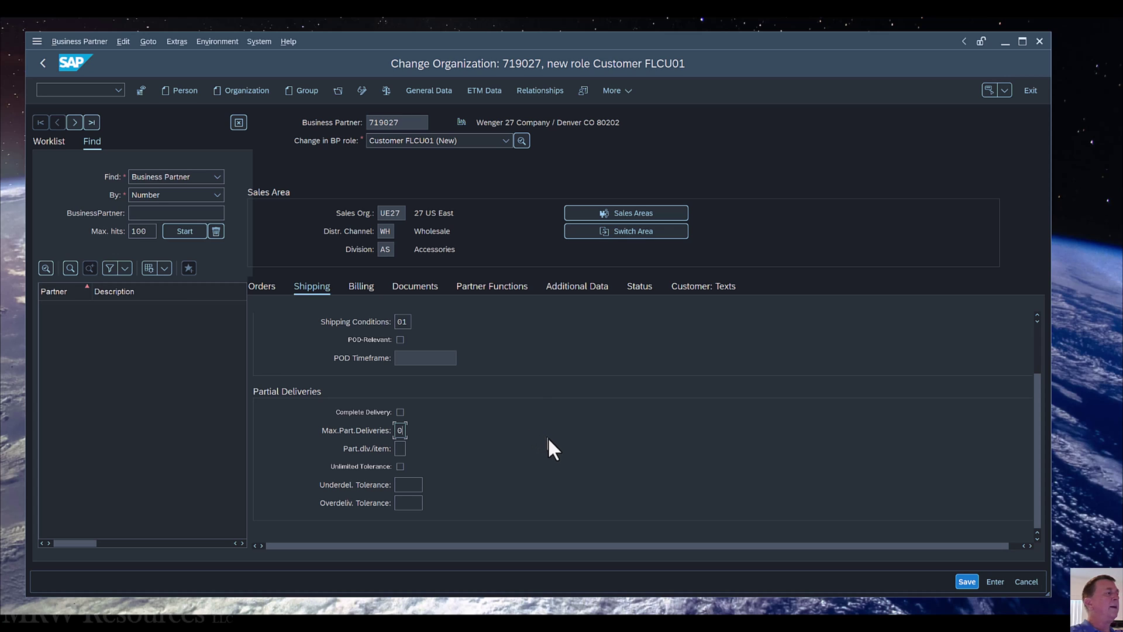
key(BackSpace)
text(9)
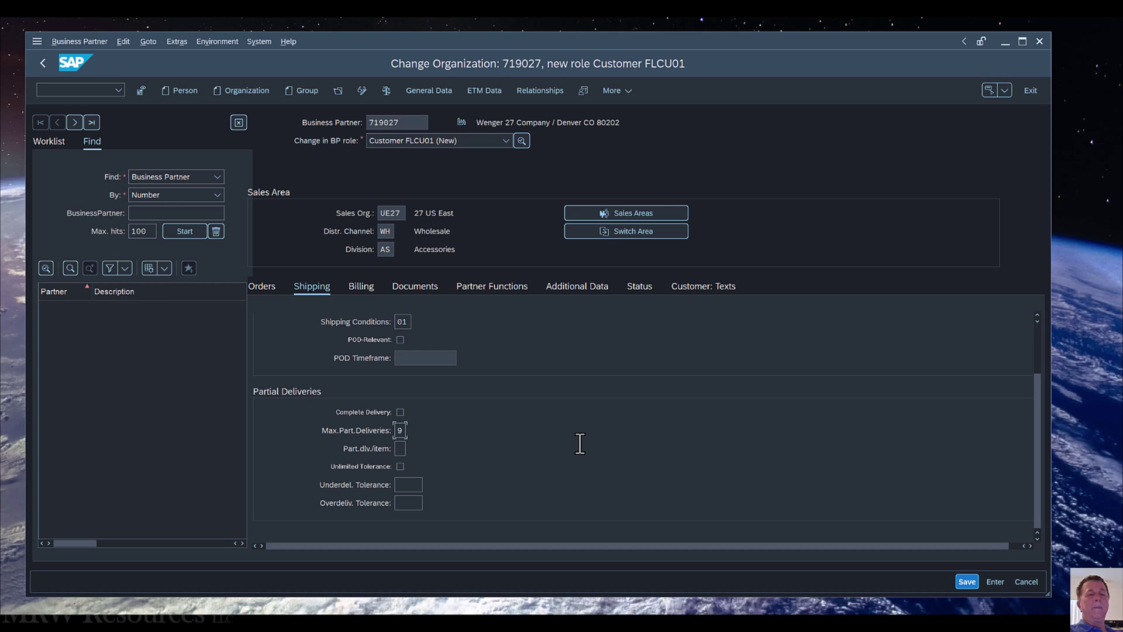
scroll(580, 443, up, 2)
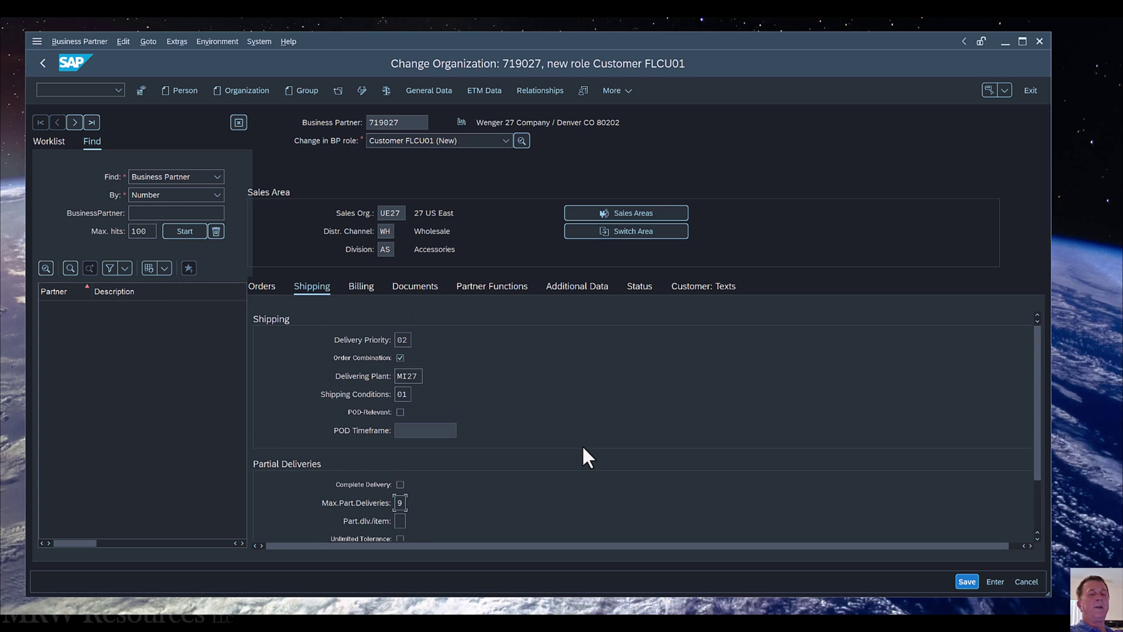
Set the Incoterms to FOB, Free on board, in the customer's billing data.
click(356, 285)
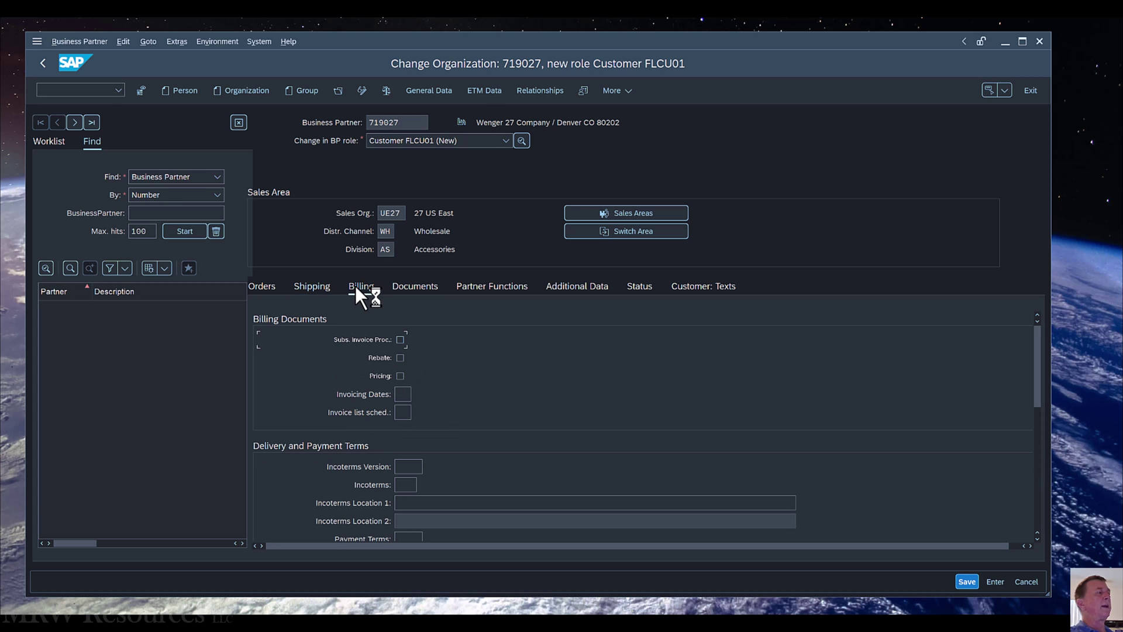
scroll(607, 396, down, 2)
scroll(609, 396, up, 2)
scroll(506, 399, down, 3)
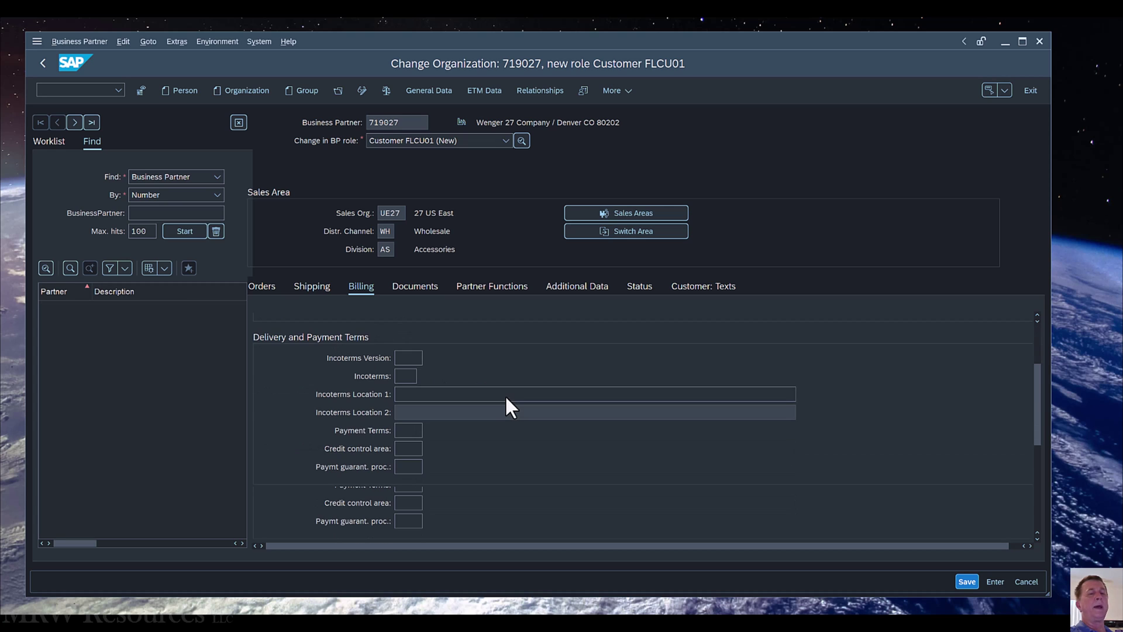
scroll(462, 386, up, 1)
click(410, 376)
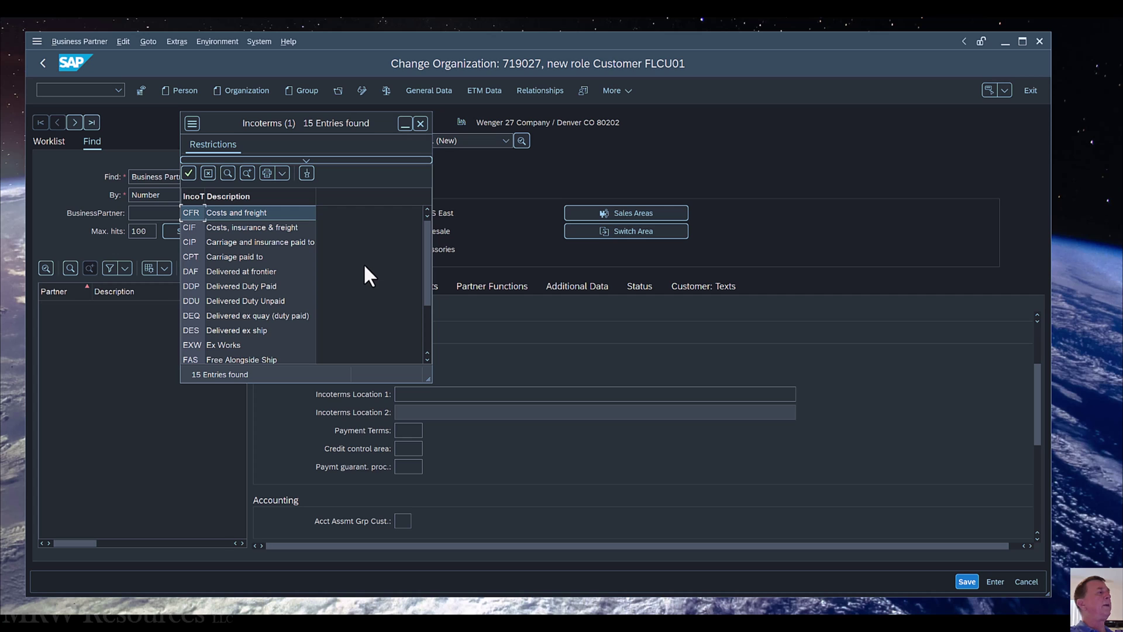
scroll(304, 279, down, 2)
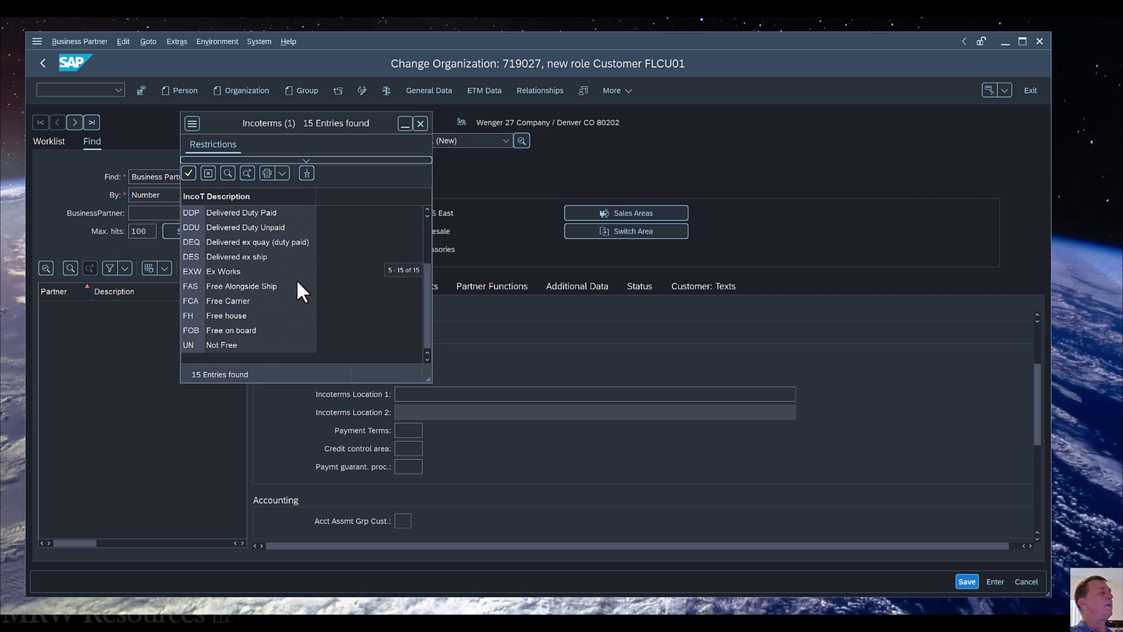
double_click(231, 329)
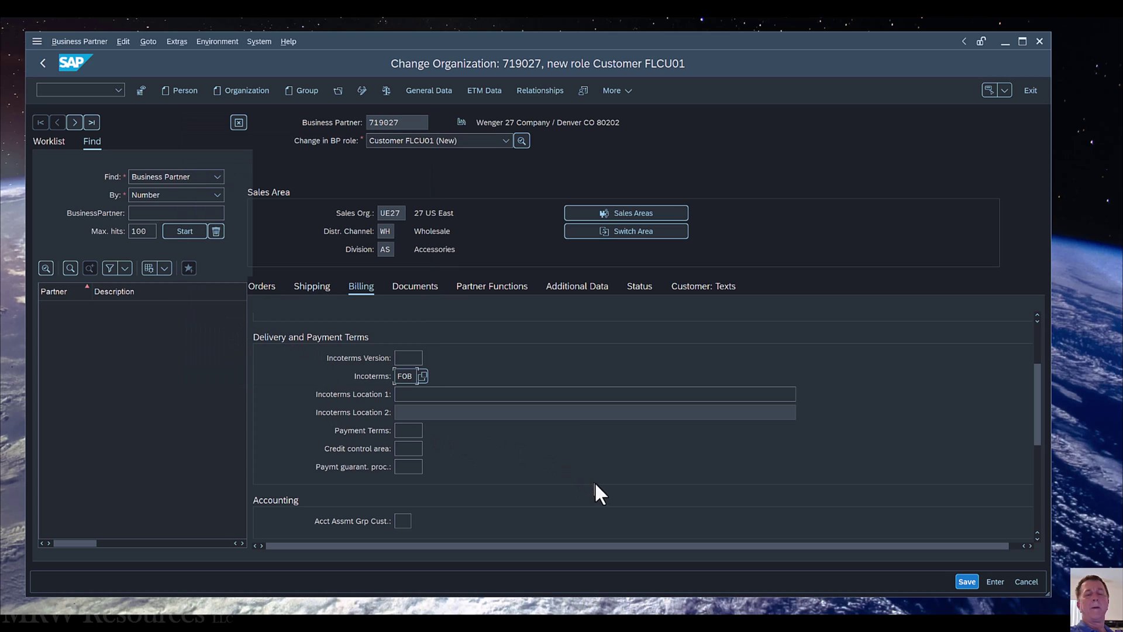
Enter "Free on board - " followed by the customer's business partner number as Incoterms Location 1.
scroll(591, 486, up, 1)
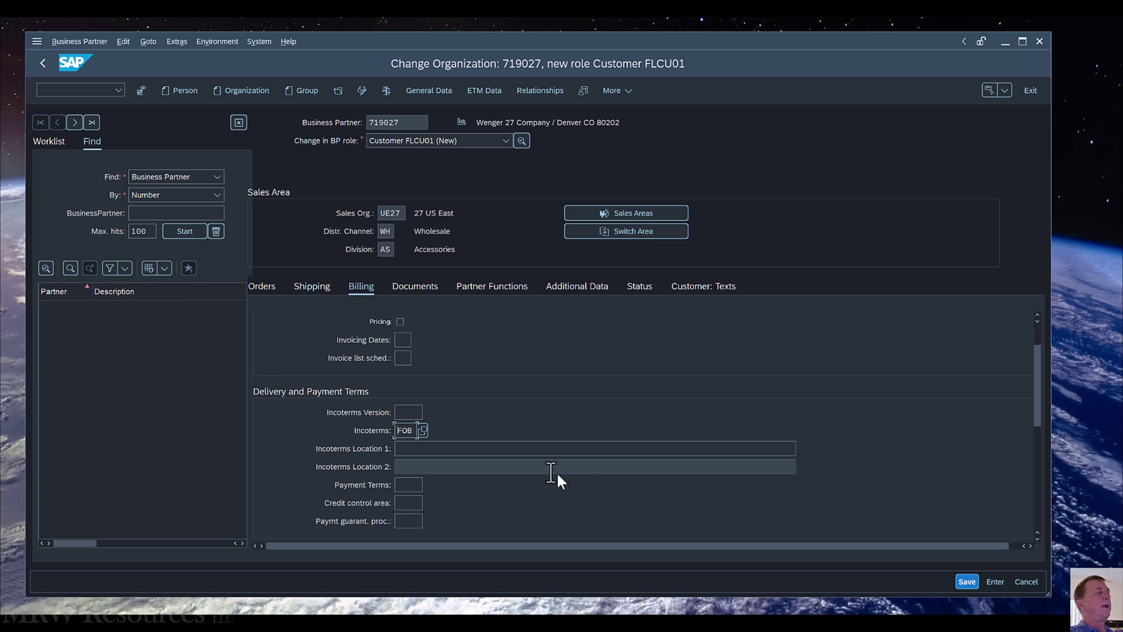
click(472, 448)
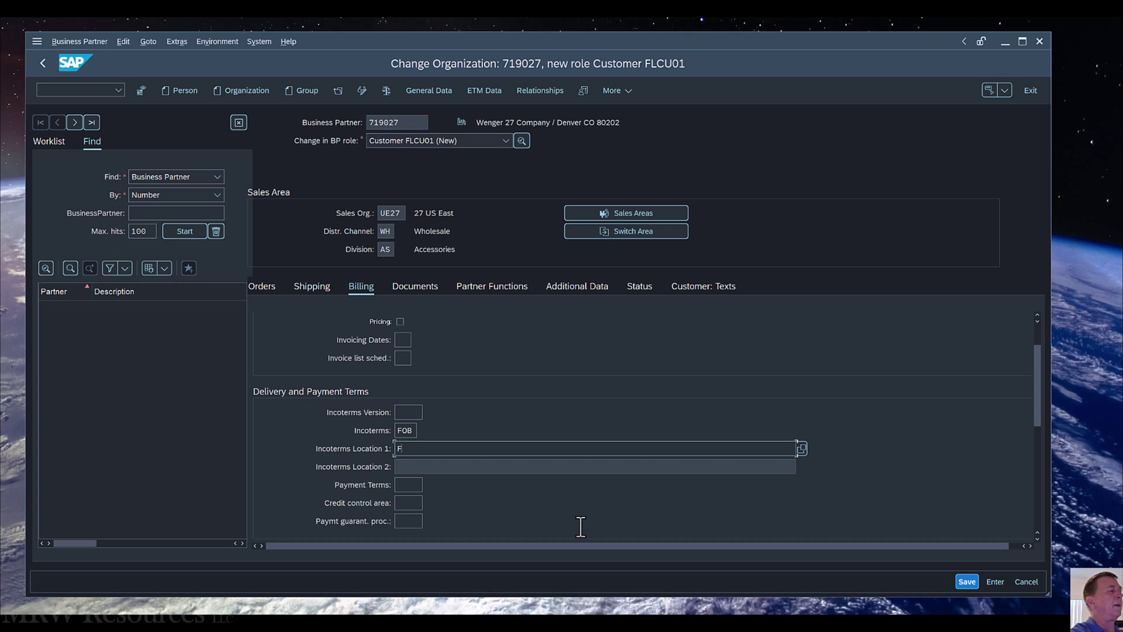
text(Free on board - )
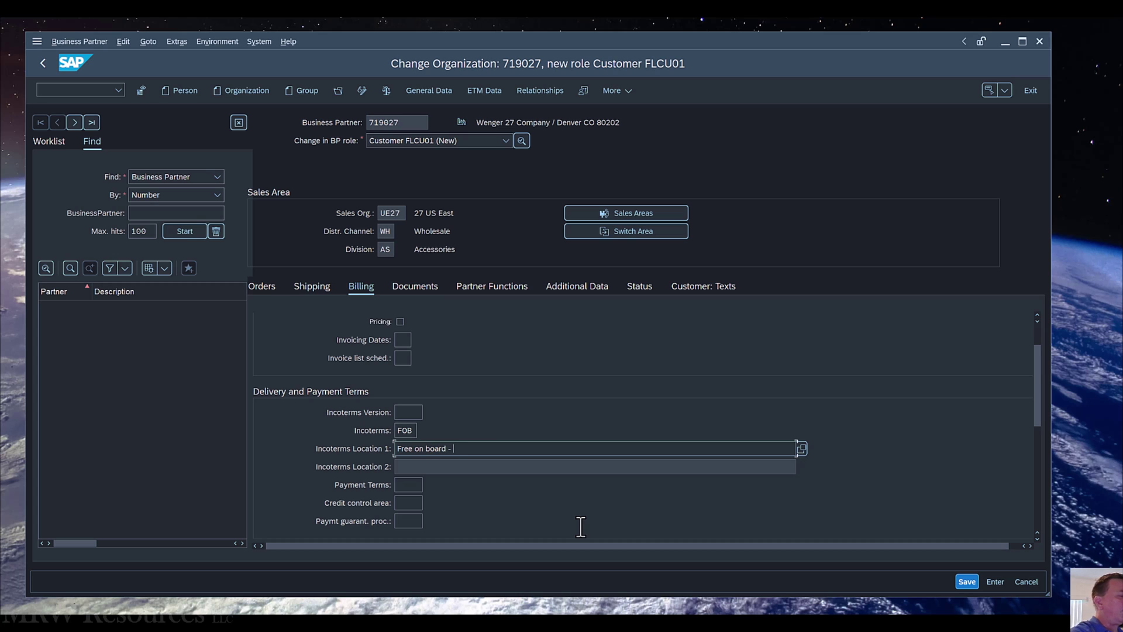
text(7190)
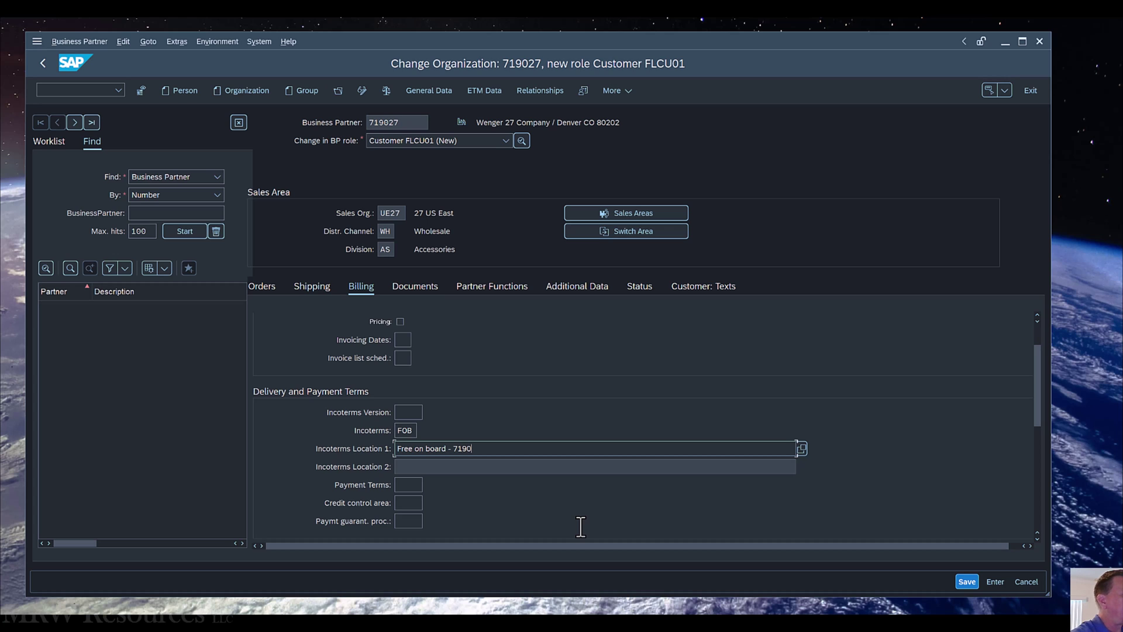
text(2)
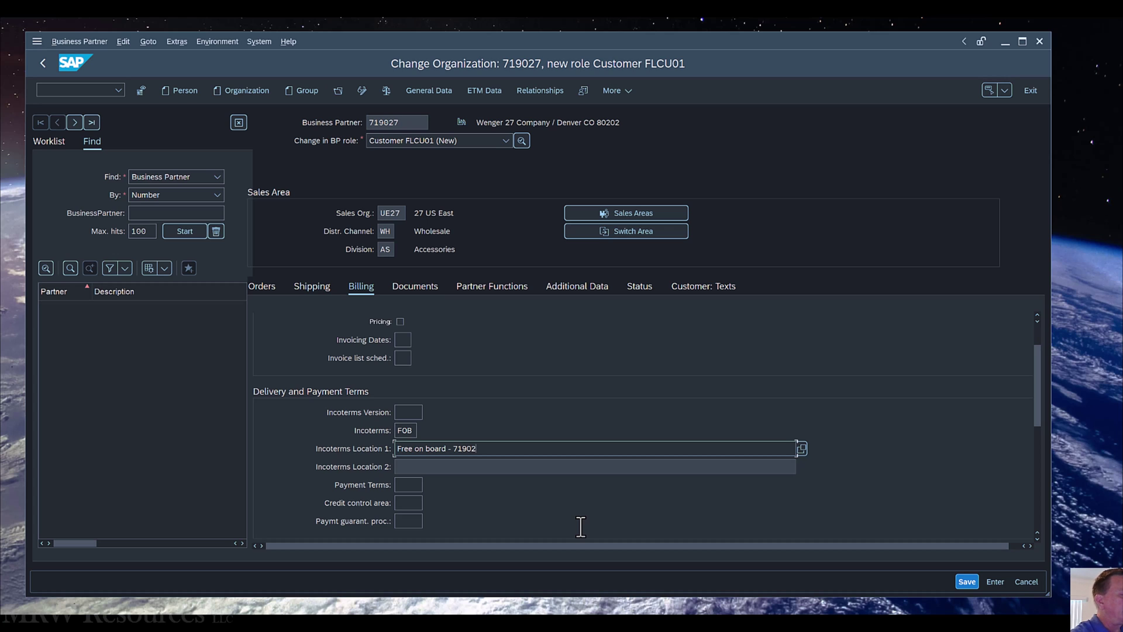
text(7)
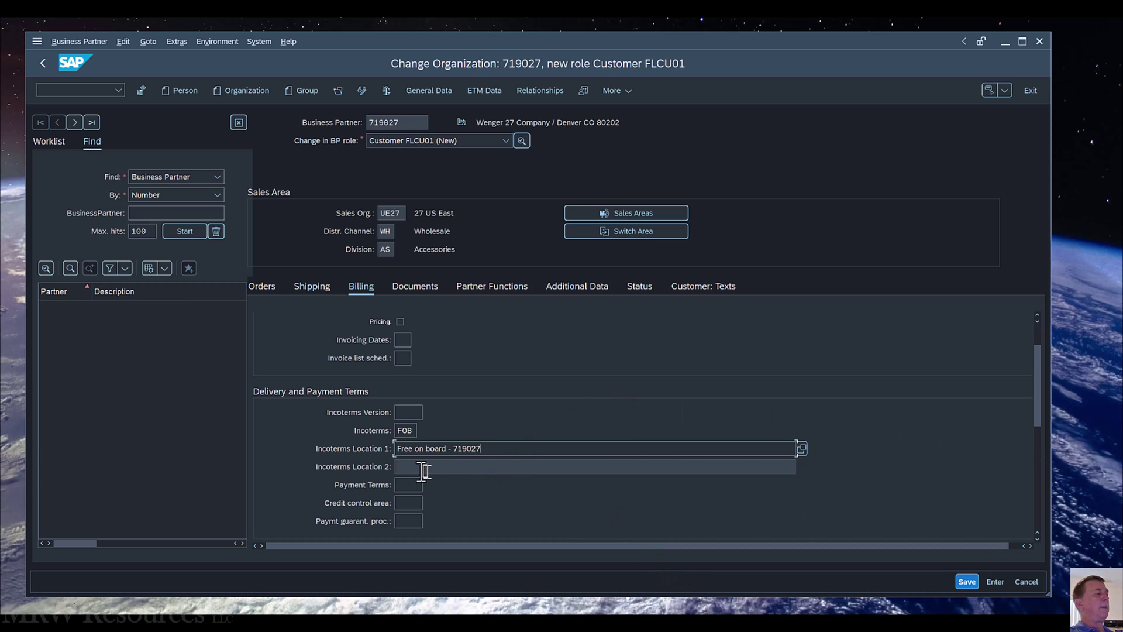
Set the customer's payment terms to 0001, payable immediately due net, in the billing data.
click(412, 484)
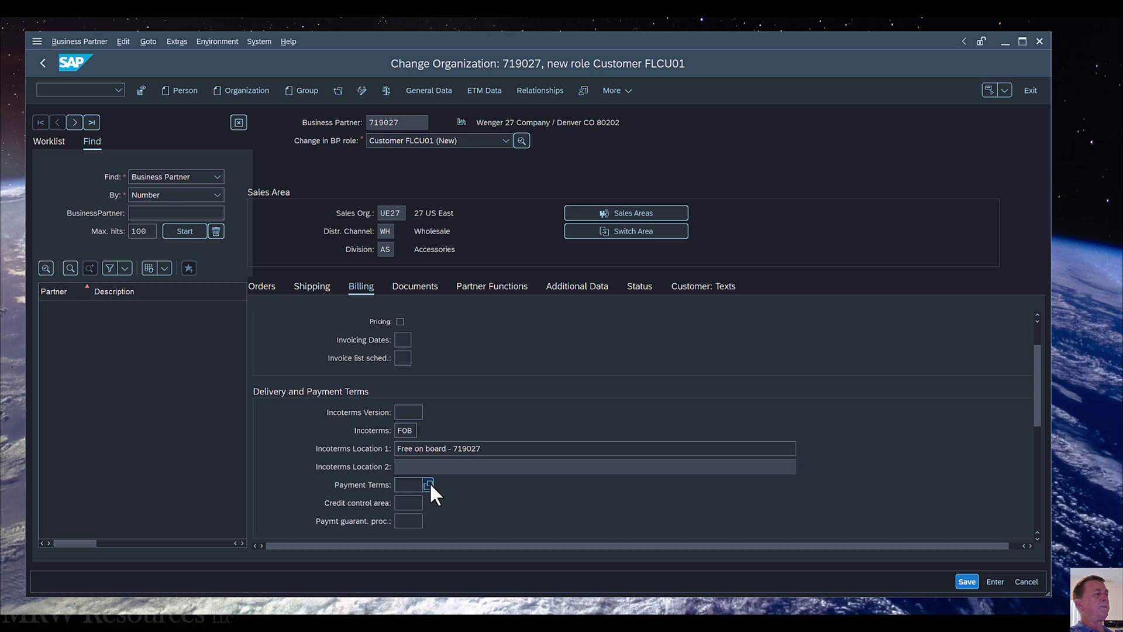
click(431, 485)
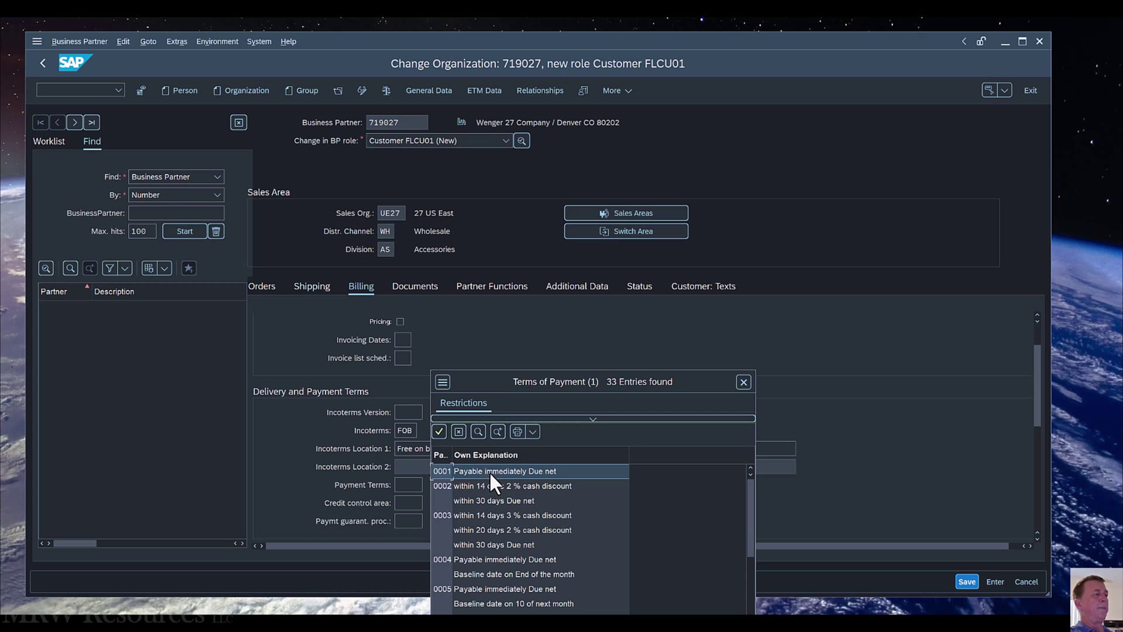
double_click(489, 471)
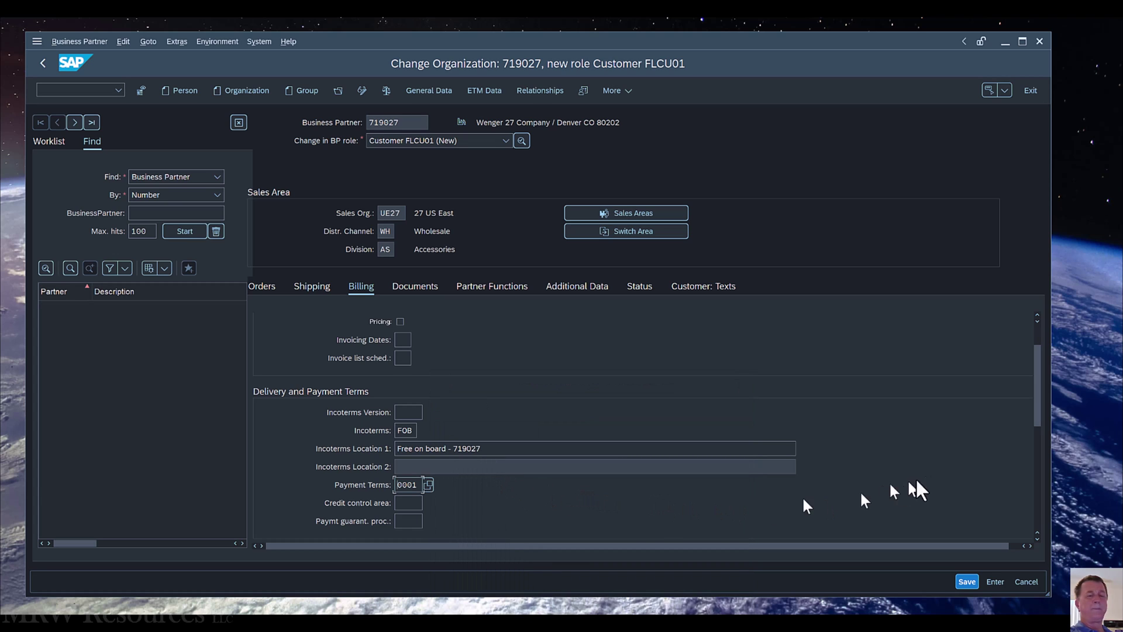
Assign the customer to account assignment group 01, Domestic Revenues, in the billing accounting data.
scroll(943, 445, down, 1)
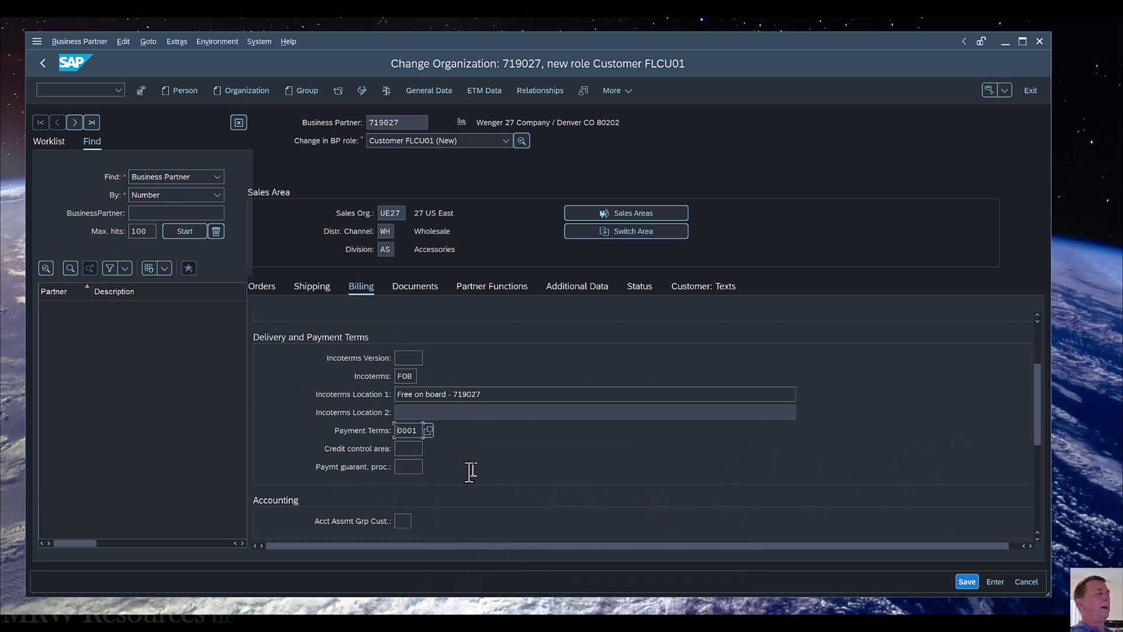
scroll(486, 468, down, 1)
scroll(417, 474, down, 1)
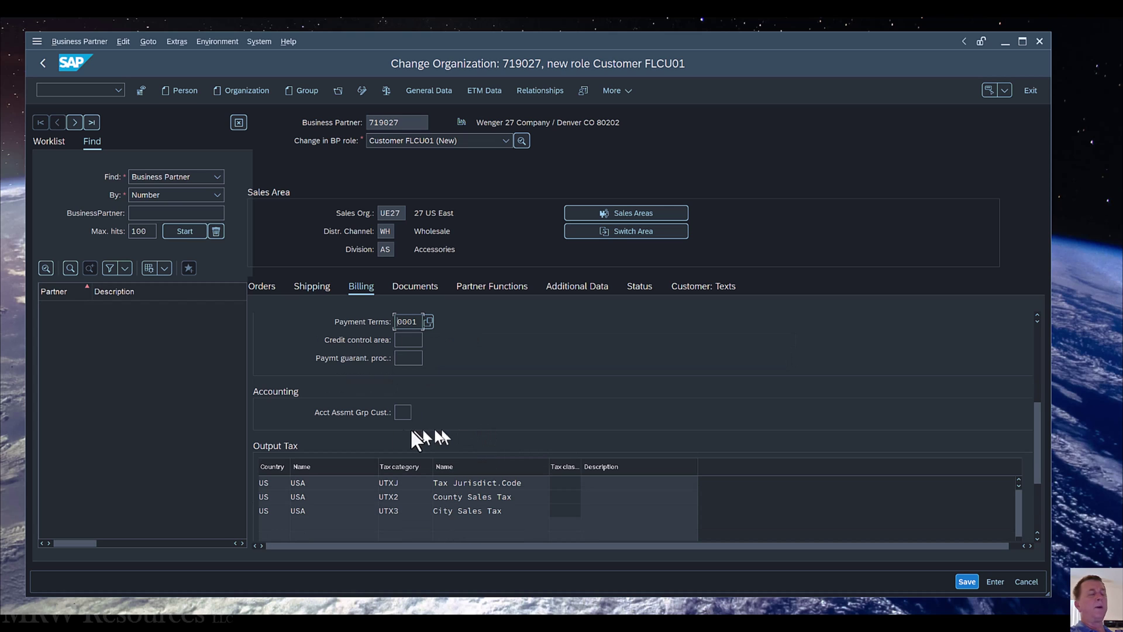
click(402, 413)
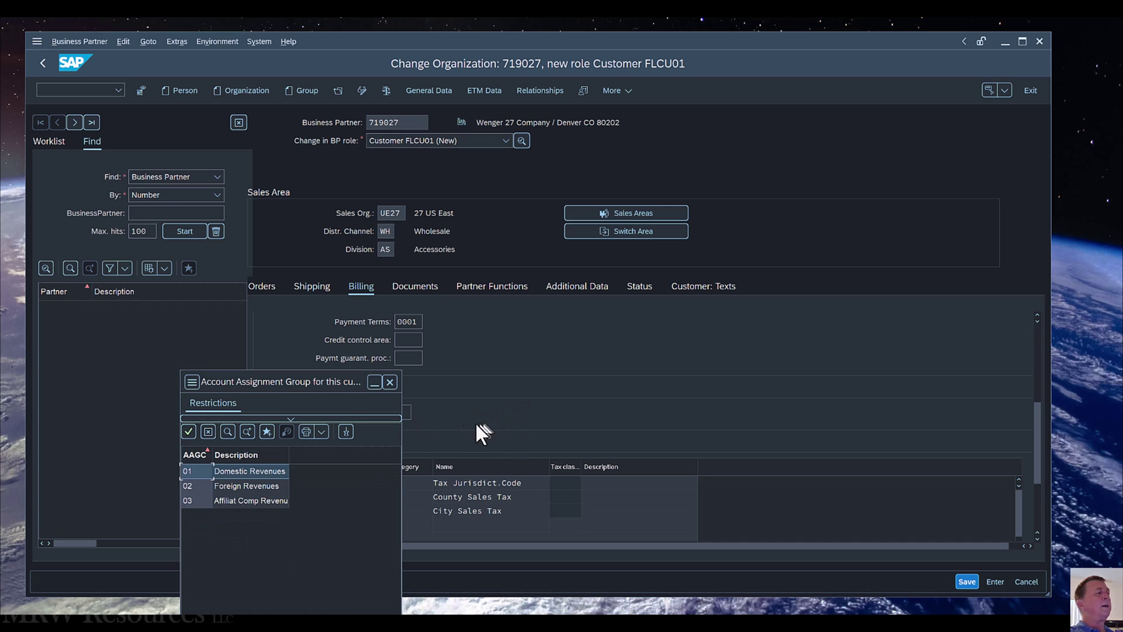
drag(297, 380, 751, 191)
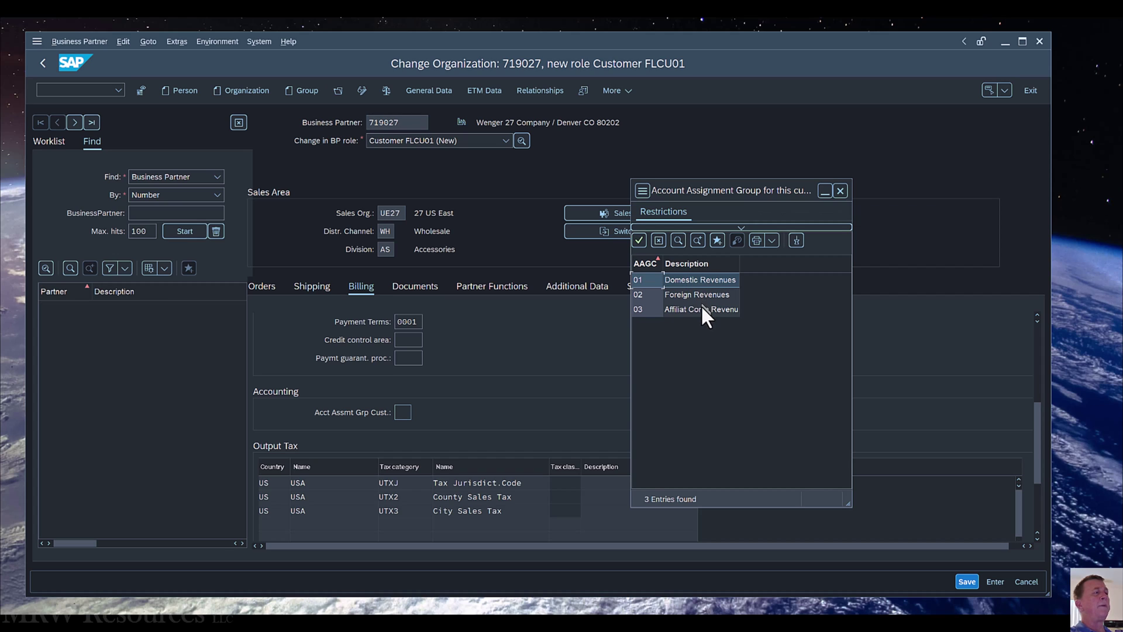
double_click(681, 279)
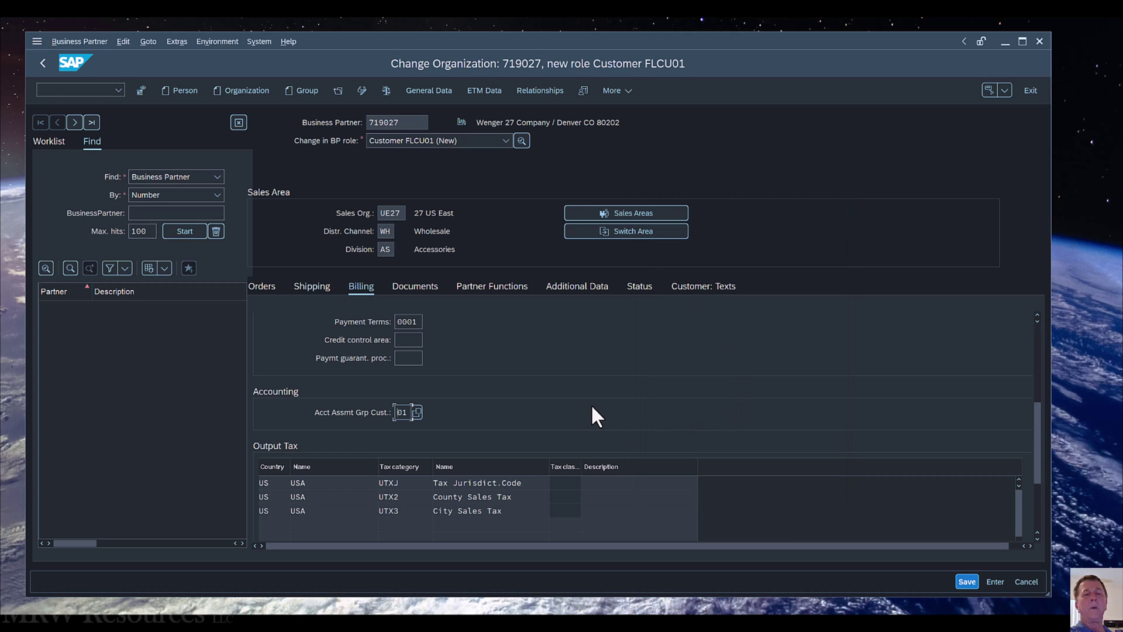
Widen the output tax classification column and set the classification to 0 for tax categories UTXJ, UTX2 and UTX3.
scroll(571, 401, down, 2)
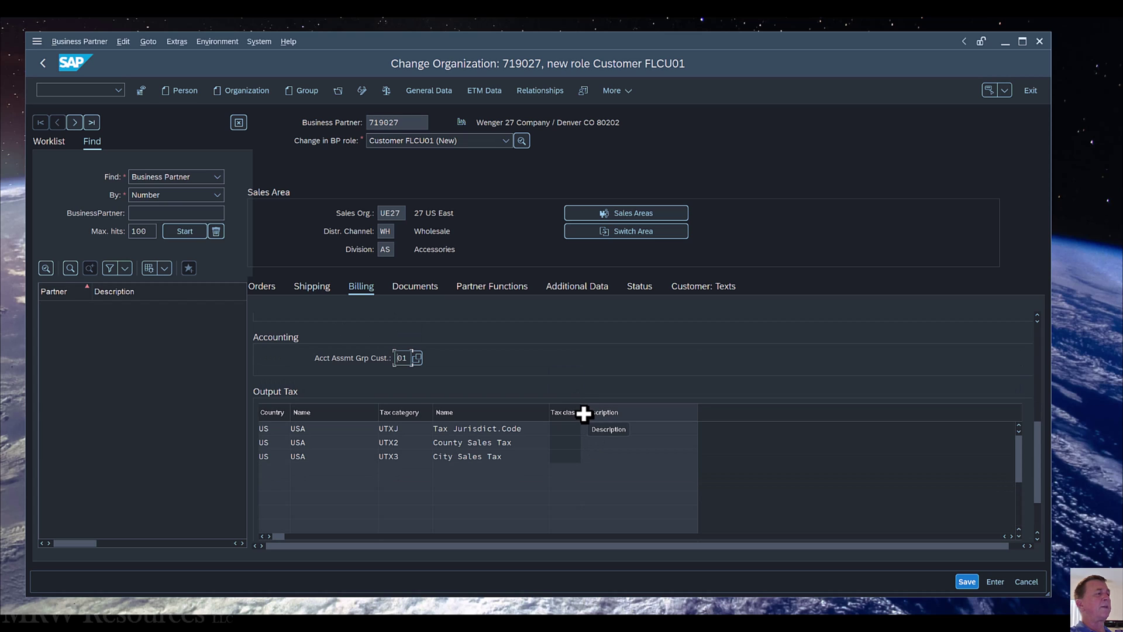
drag(583, 414, 666, 417)
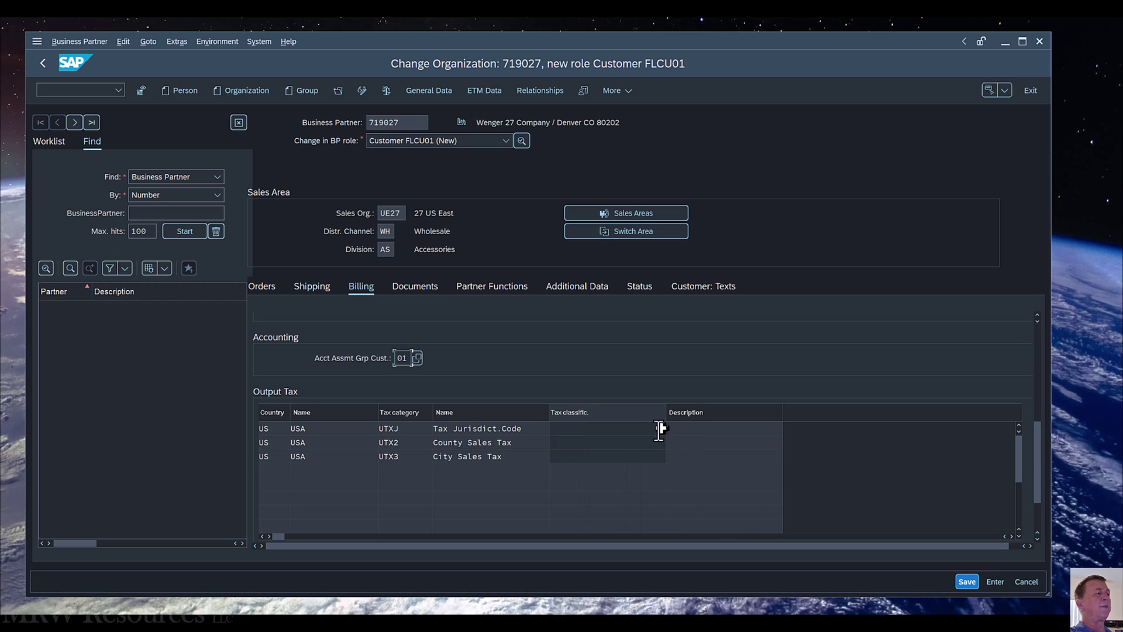
click(613, 427)
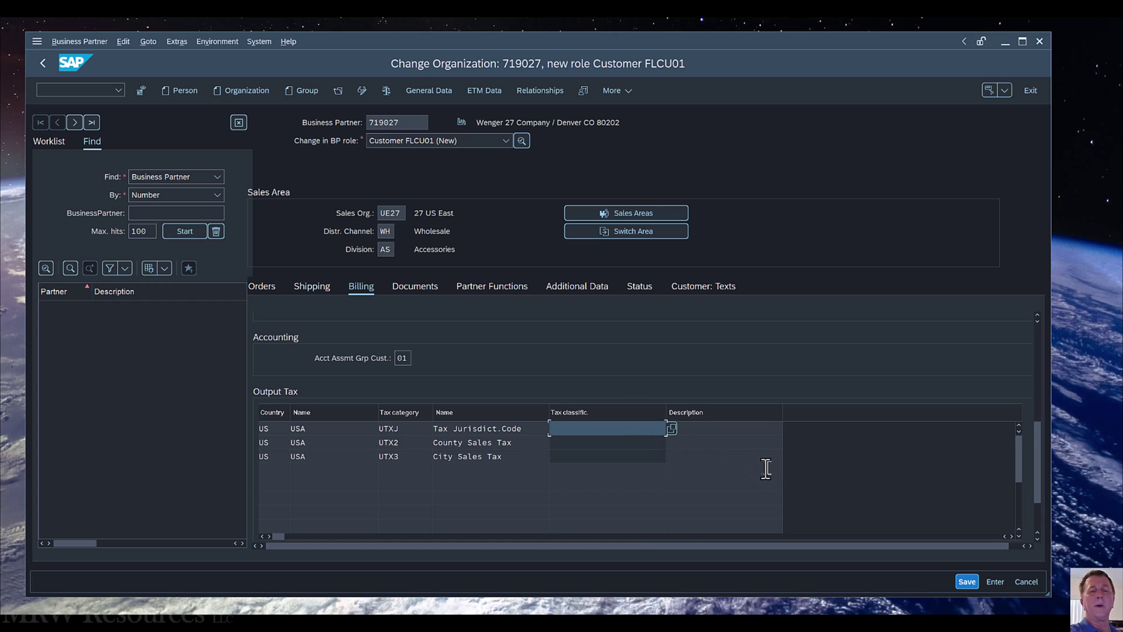
text(0)
key(Down)
text(0)
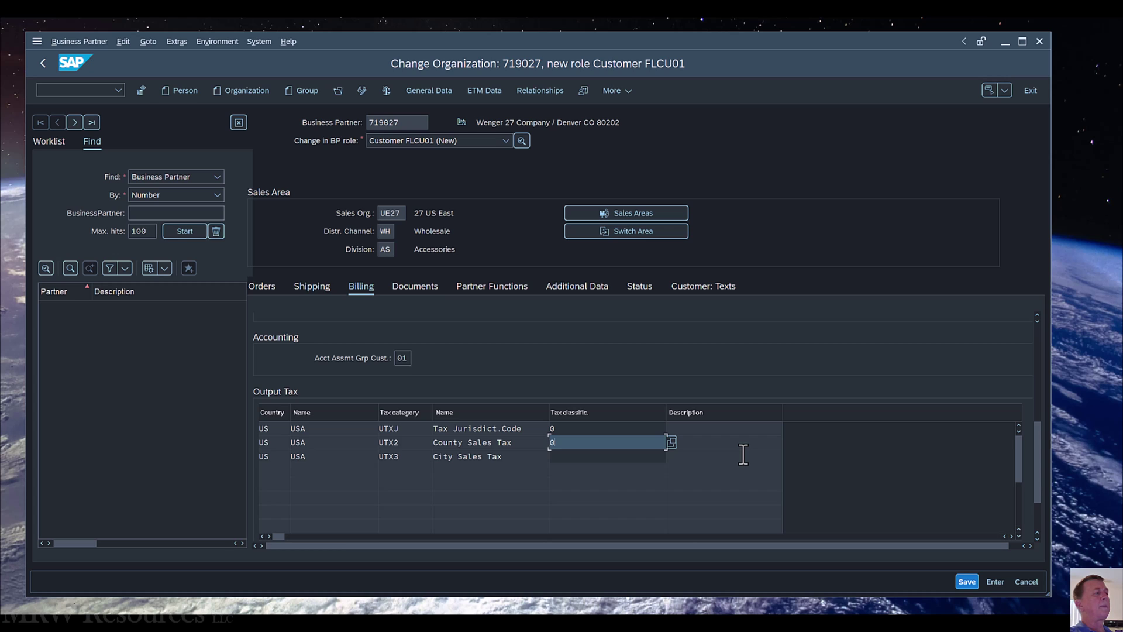
key(Down)
text(0)
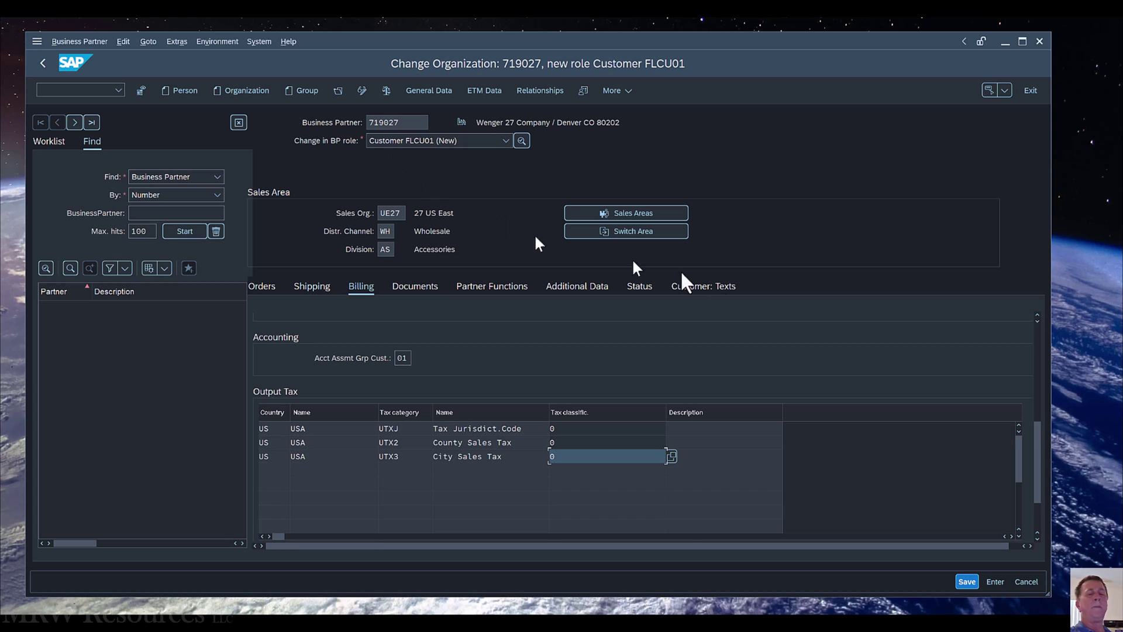
Save the customer's business partner record and exit to SAP Easy Access.
click(968, 581)
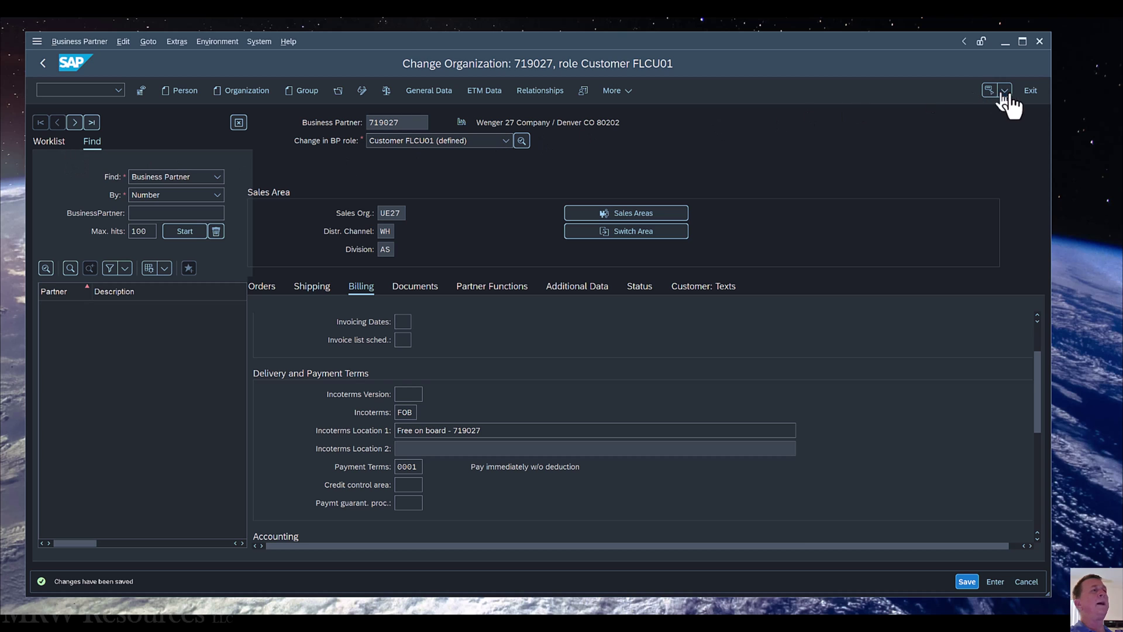
click(1031, 90)
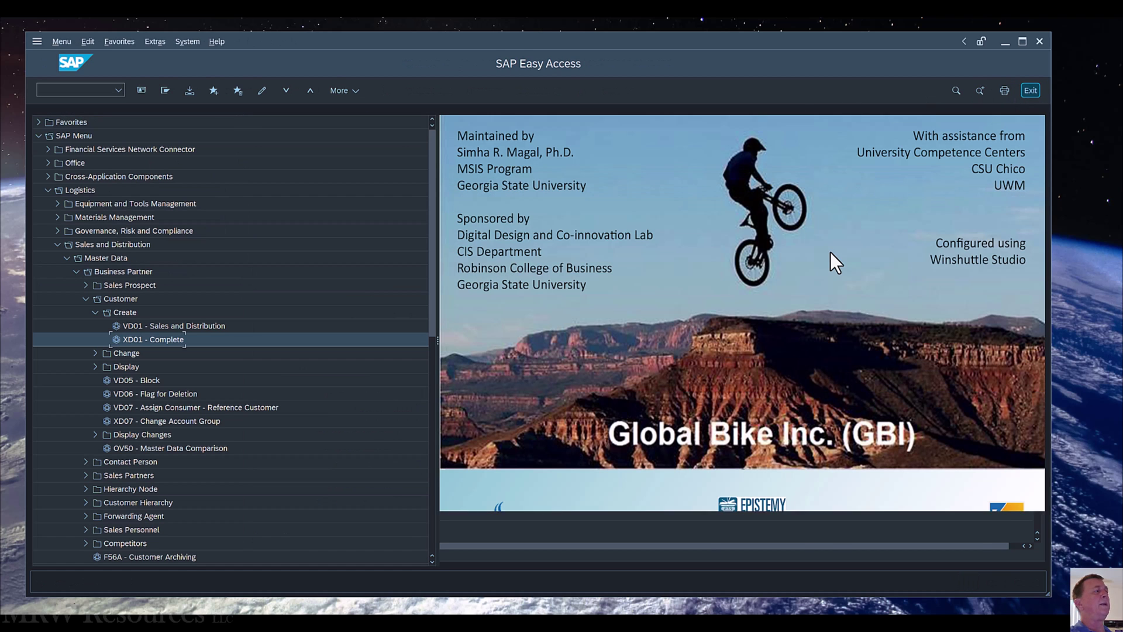